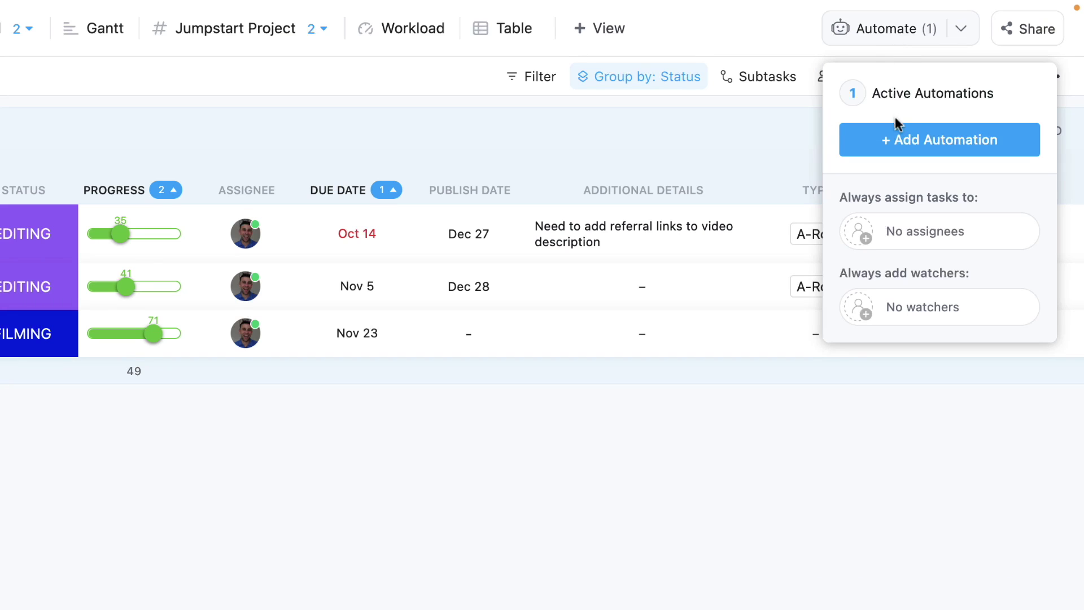
Open the Video Production list's Active Automations manager showing its one switched-on automation
left_click(920, 99)
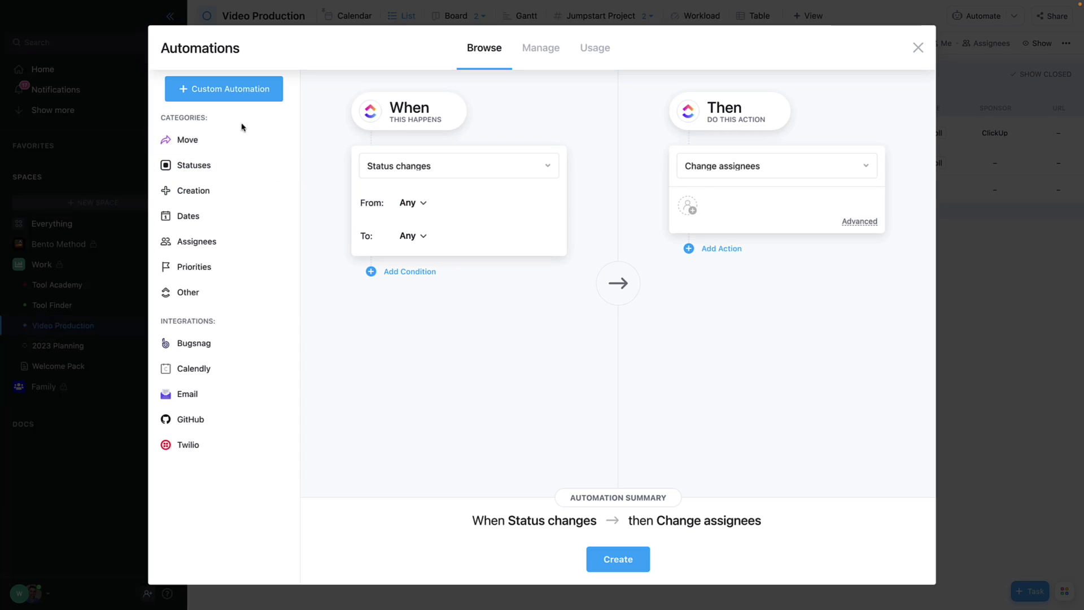
left_click(233, 141)
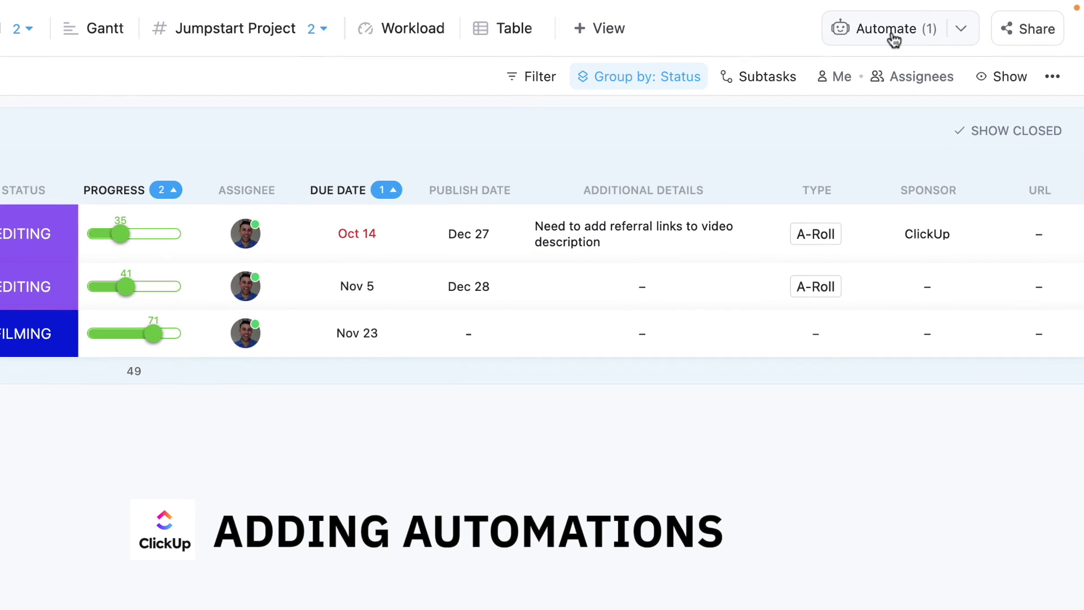
left_click(894, 39)
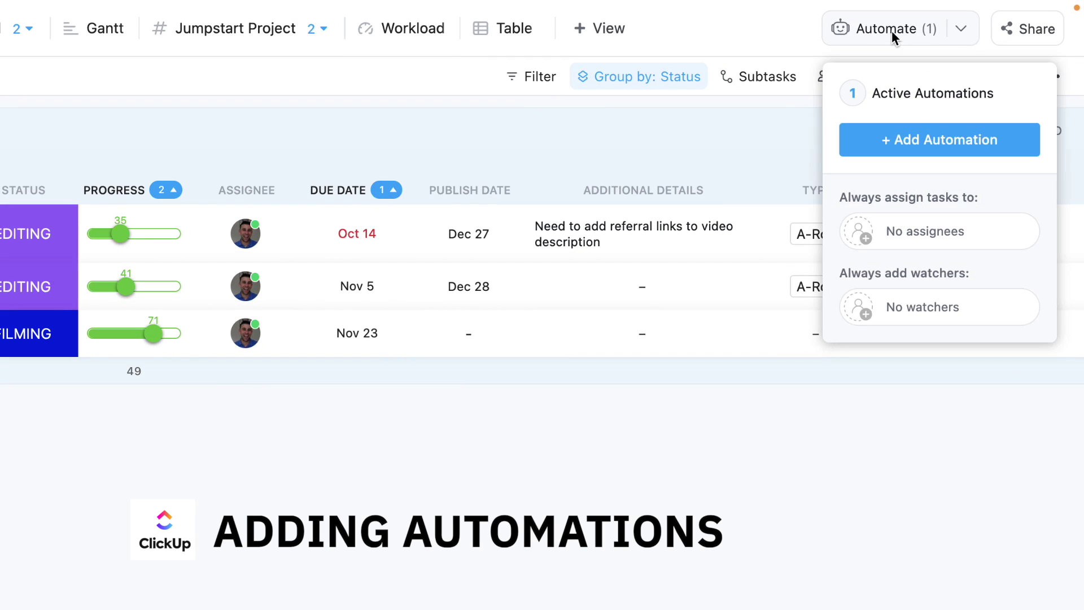
Look over the Browse and Usage tabs, then start deleting the 'Status changes → Create a task' automation
left_click(924, 101)
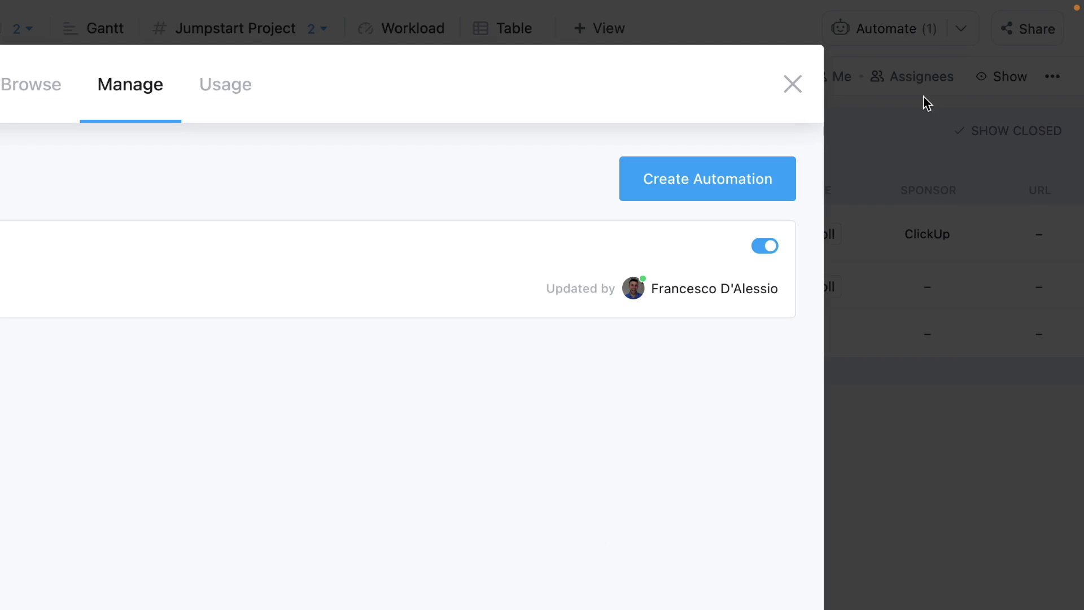
left_click(491, 49)
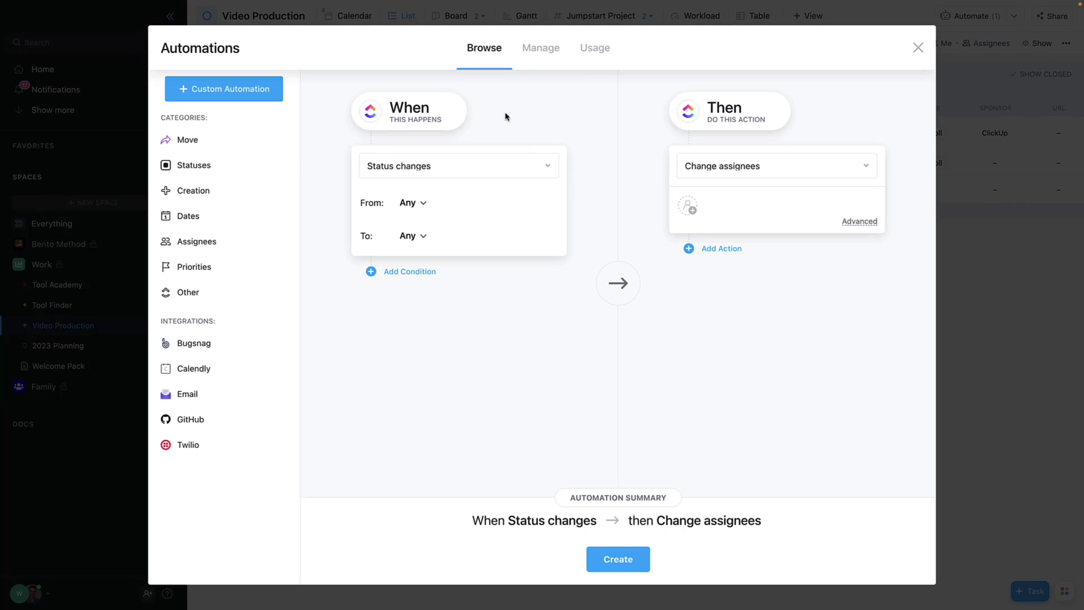
left_click(601, 53)
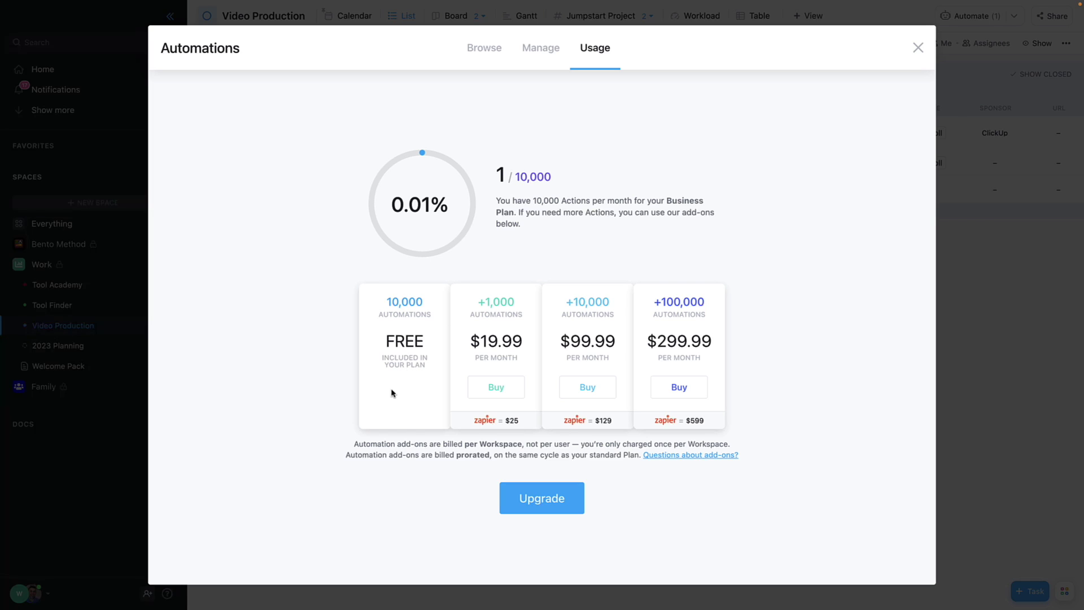
left_click(539, 49)
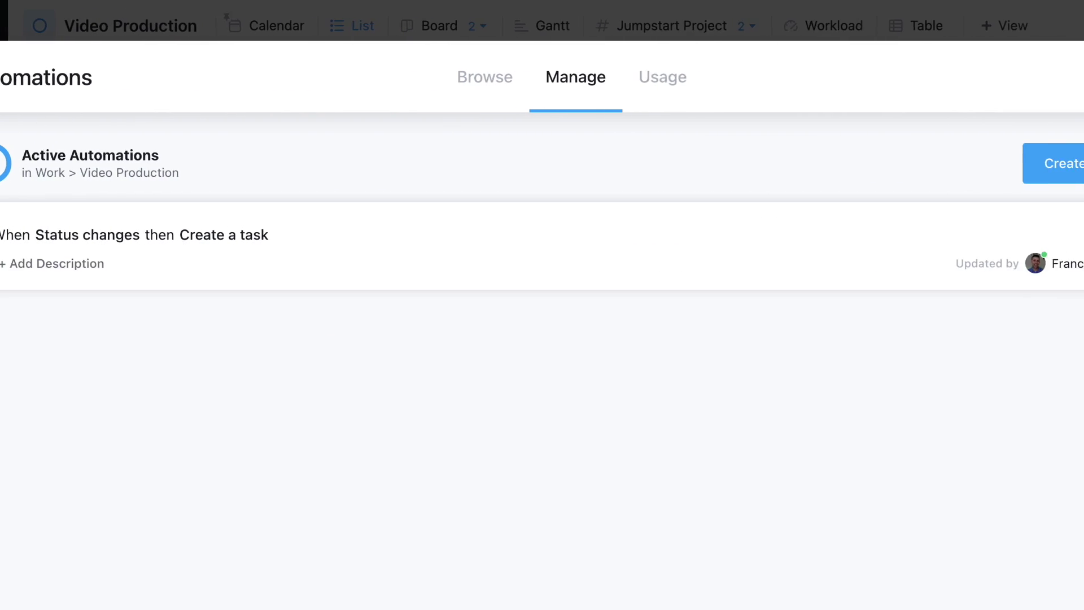
left_click(791, 222)
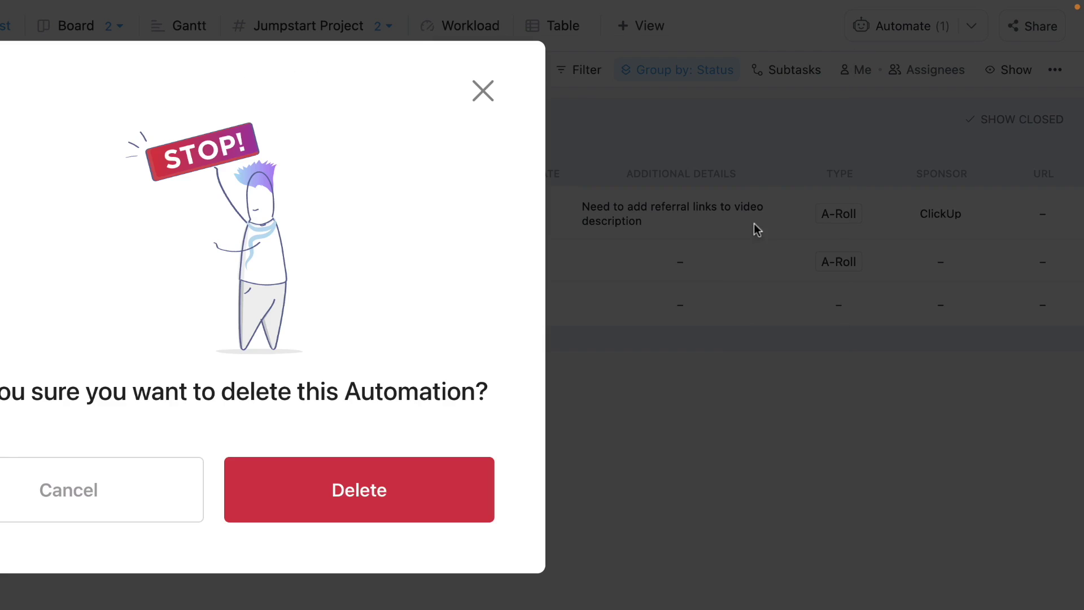
Confirm the deletion, then browse the Move category templates and scroll through the gallery
left_click(380, 493)
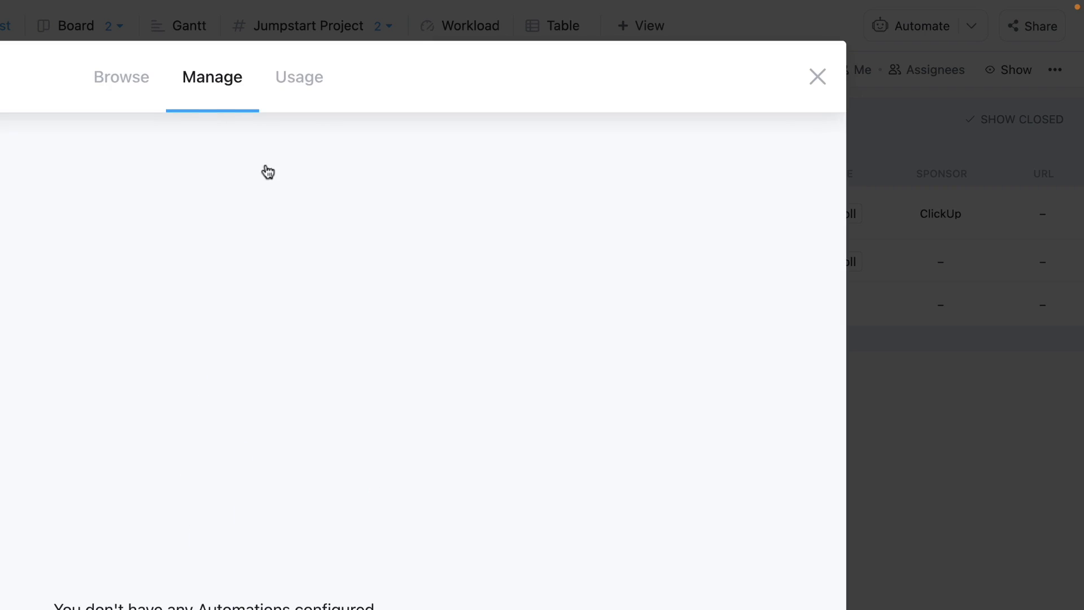
left_click(121, 75)
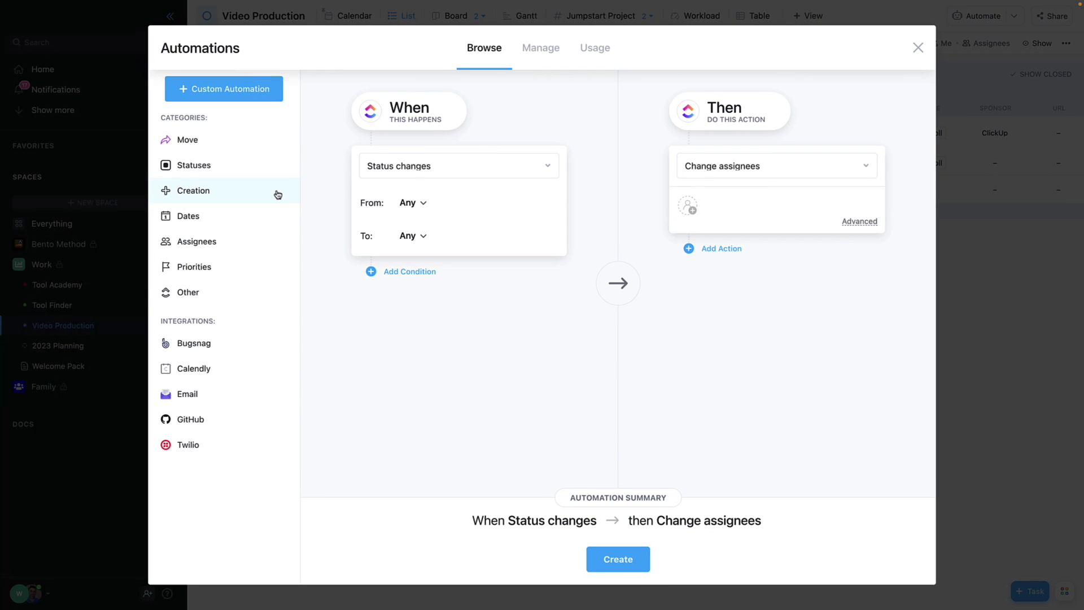
left_click(234, 141)
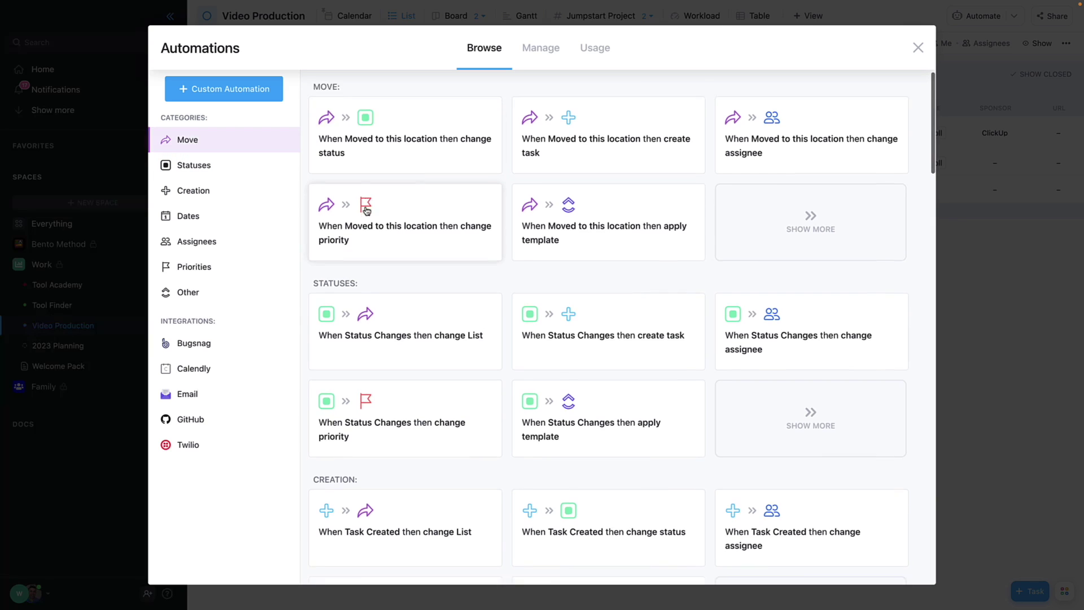
scroll(361, 209, "down", 15)
scroll(366, 210, "down", 18)
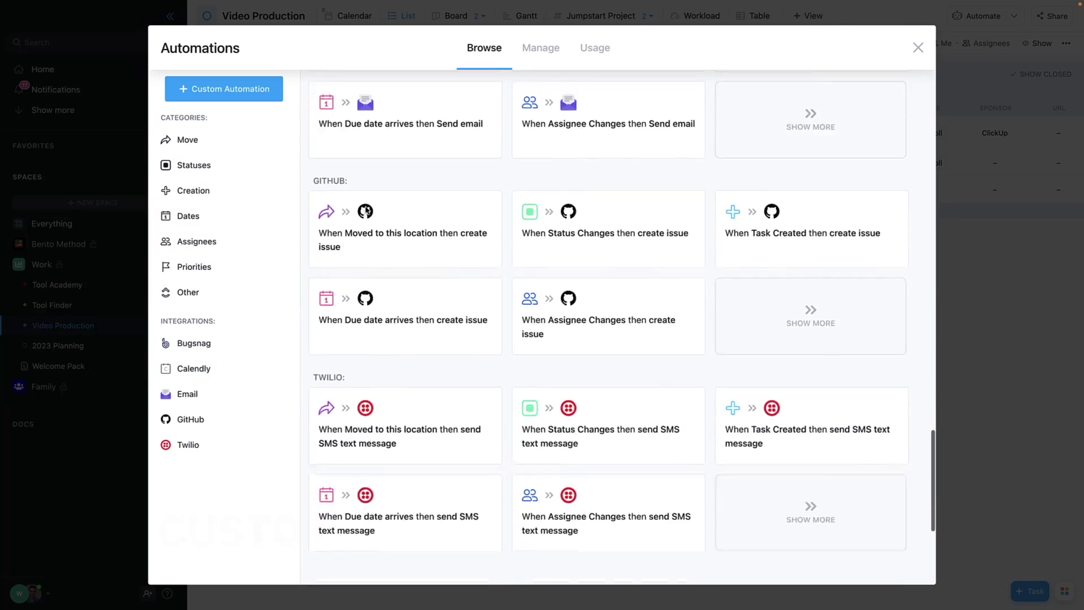
scroll(366, 210, "up", 20)
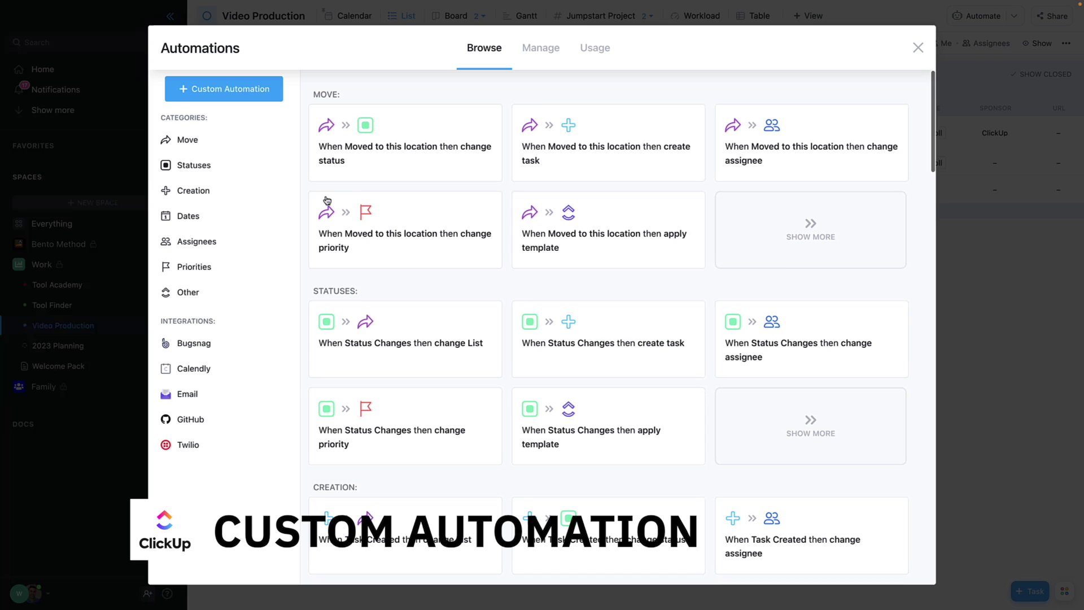
Begin a custom automation with a Status changes trigger from Active to Done and Closed
left_click(250, 100)
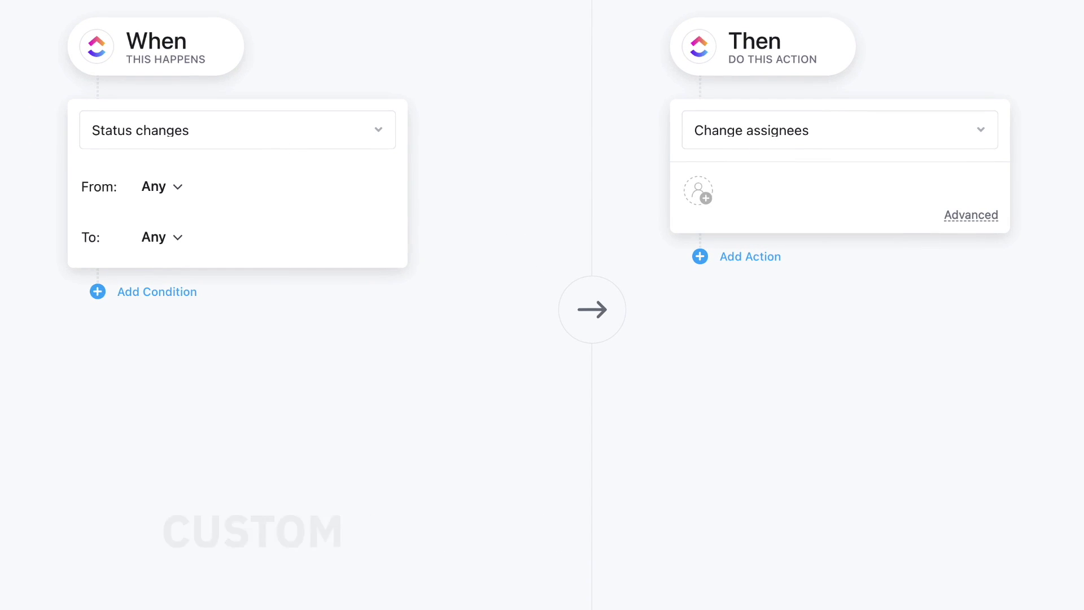
left_click(190, 138)
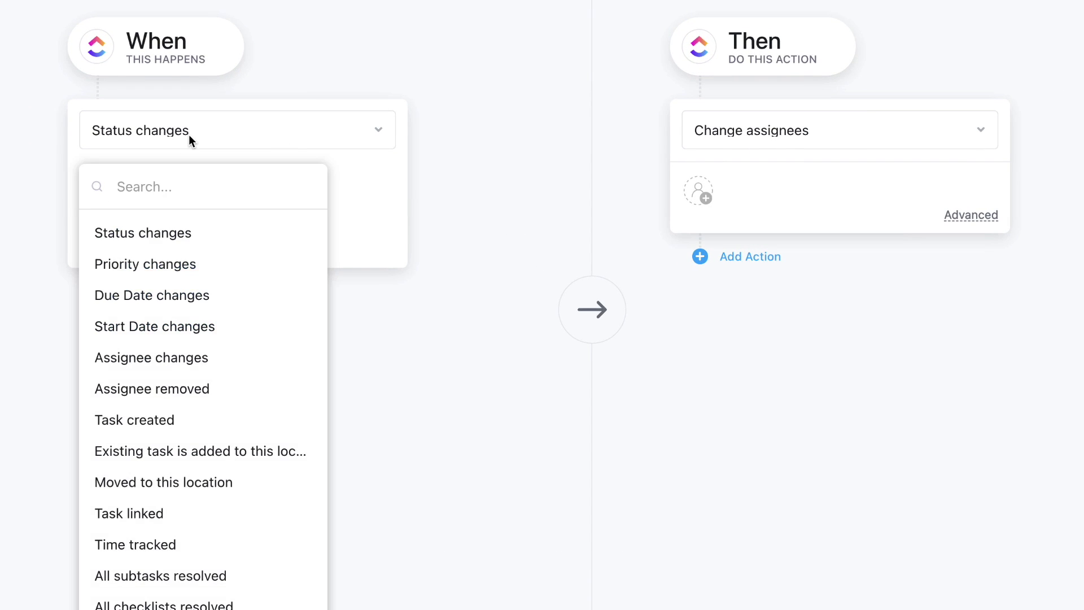
left_click(210, 234)
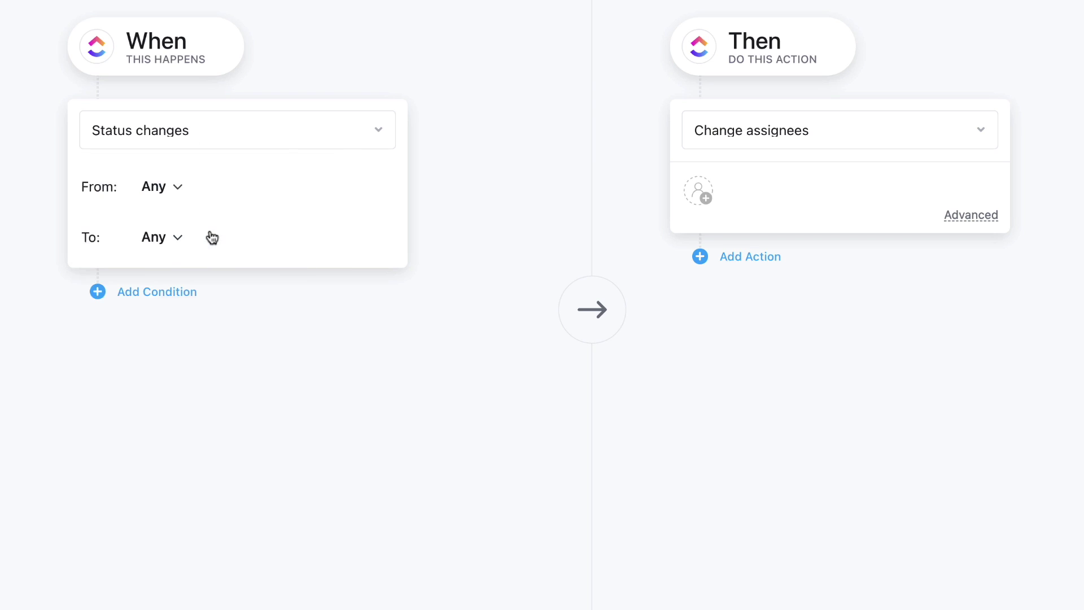
left_click(180, 190)
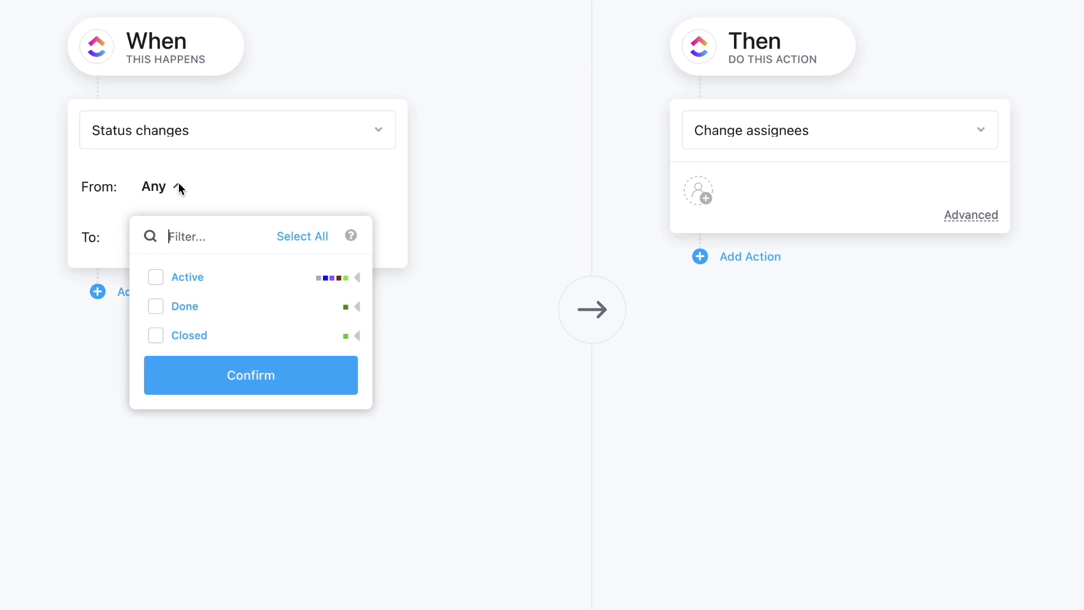
left_click(156, 277)
left_click(271, 193)
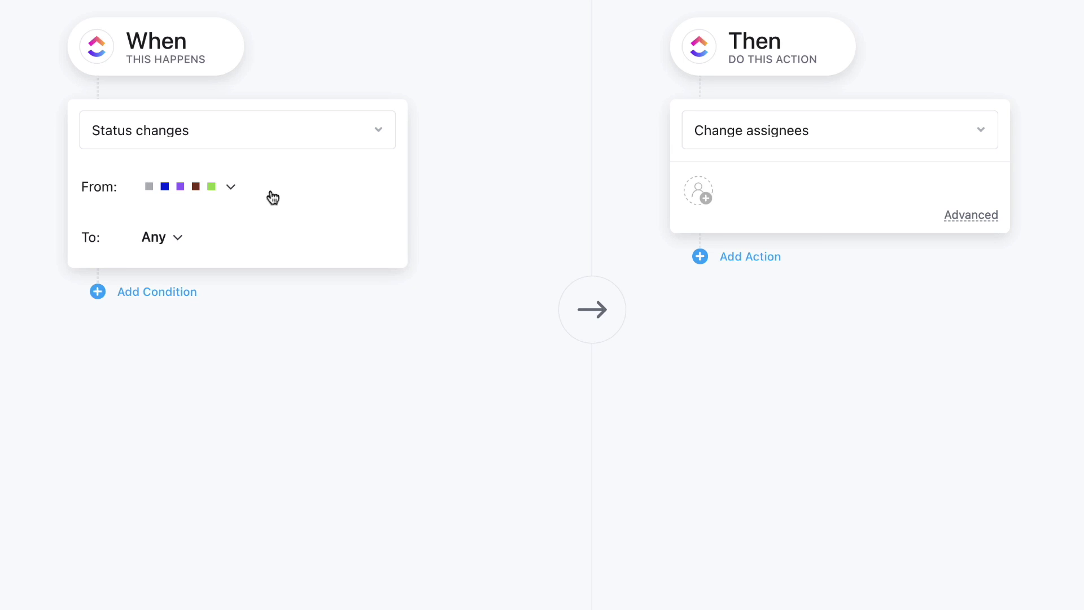
left_click(177, 237)
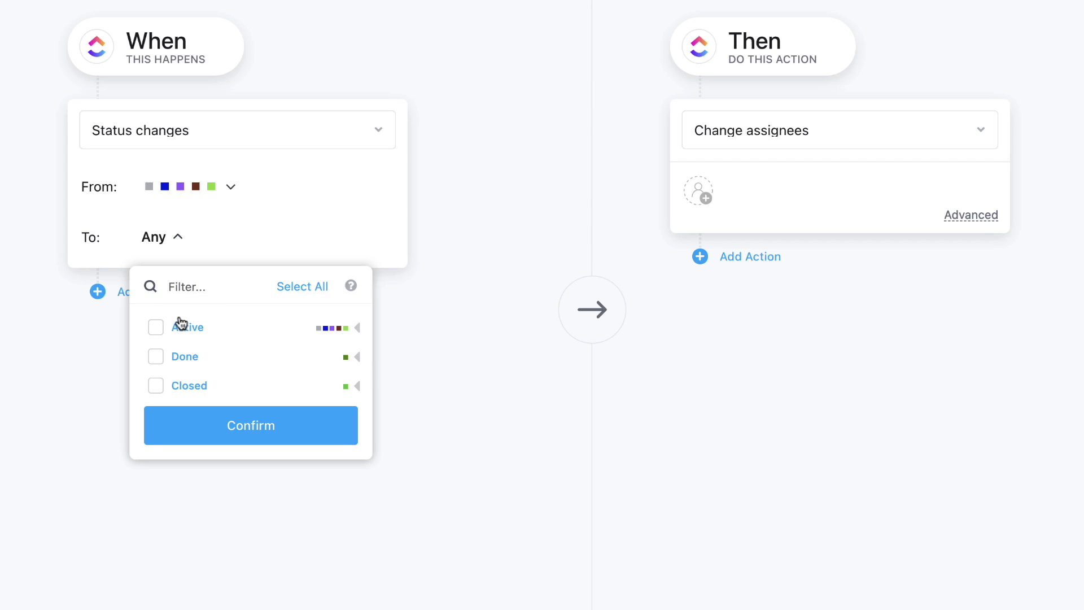
left_click(157, 357)
left_click(156, 386)
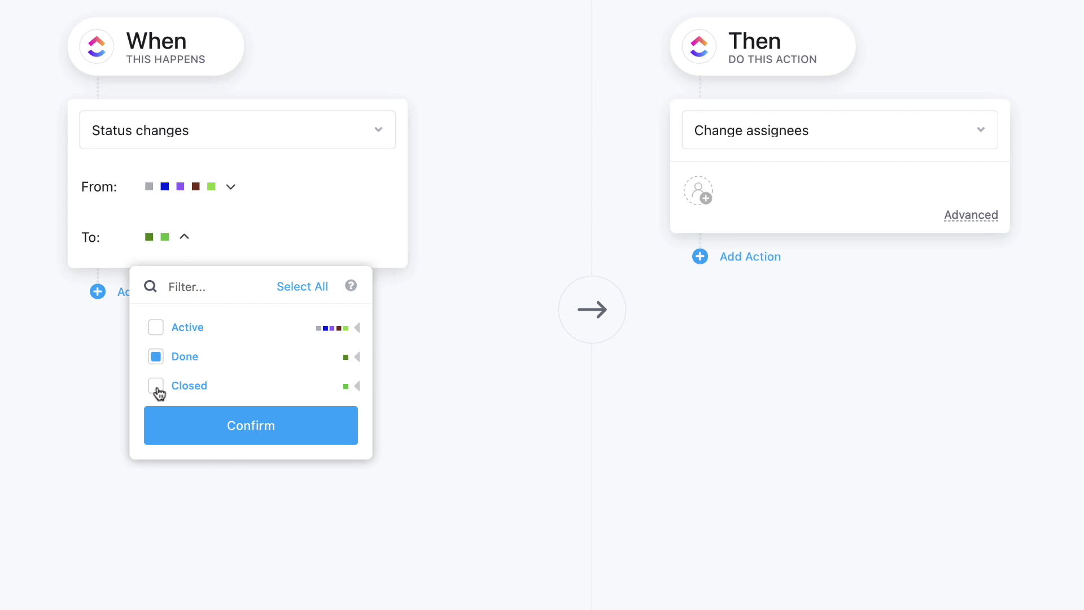
left_click(224, 439)
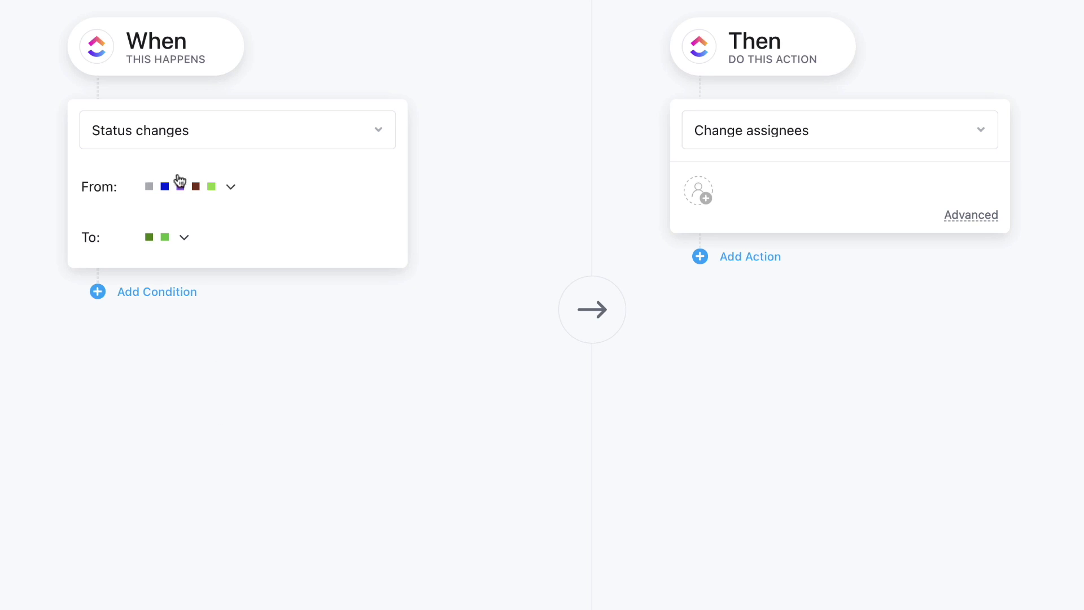
Set the action to Create a task named 'Follow-up on' plus the Task Name field
left_click(810, 139)
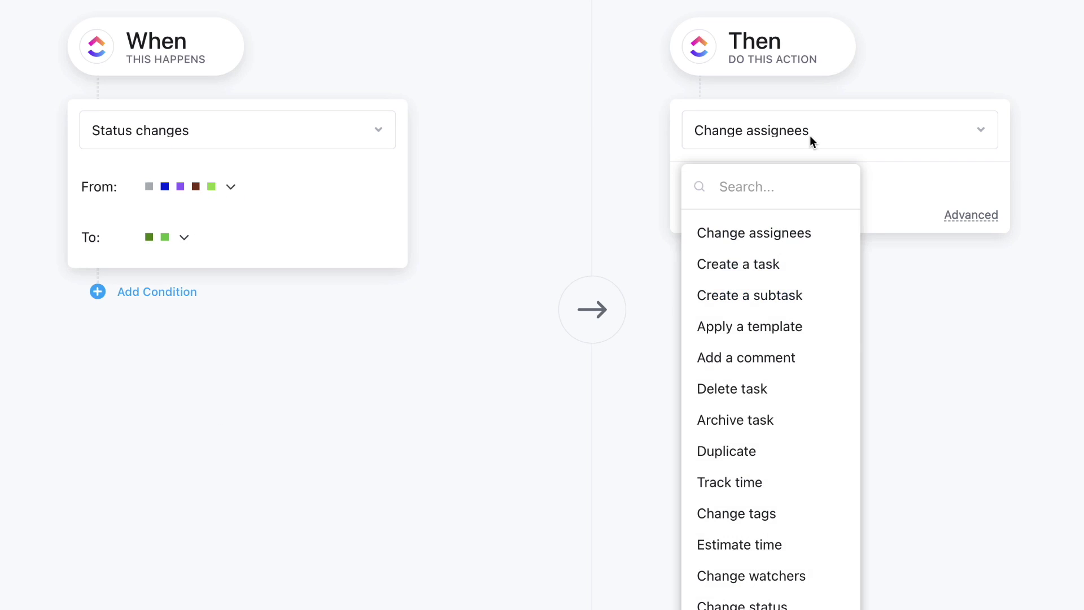
left_click(798, 271)
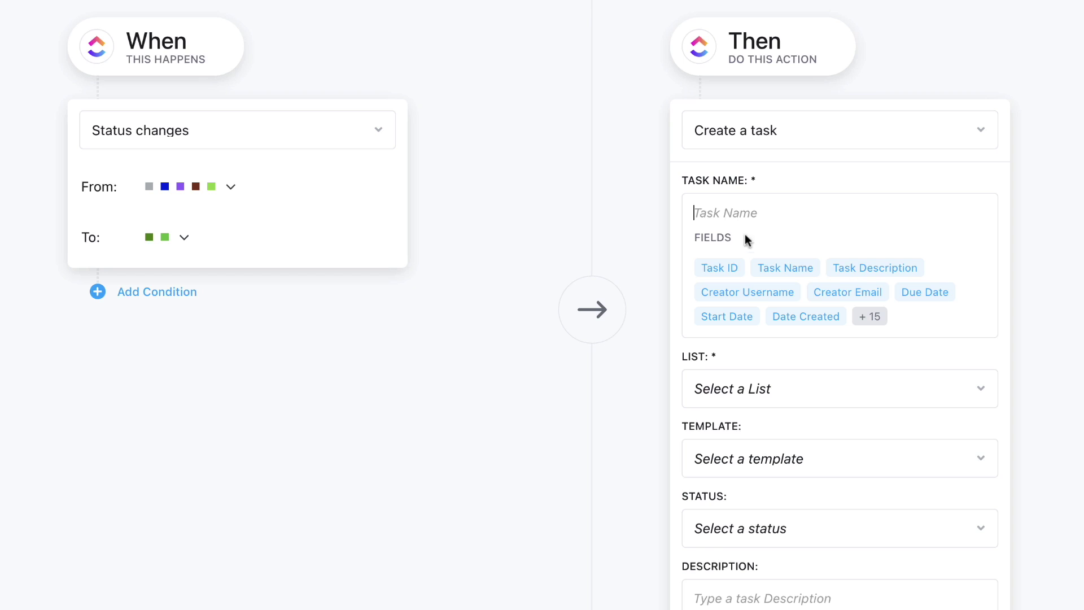
type("Follow-up onm")
key("BackSpace")
key("BackSpace")
left_click(812, 268)
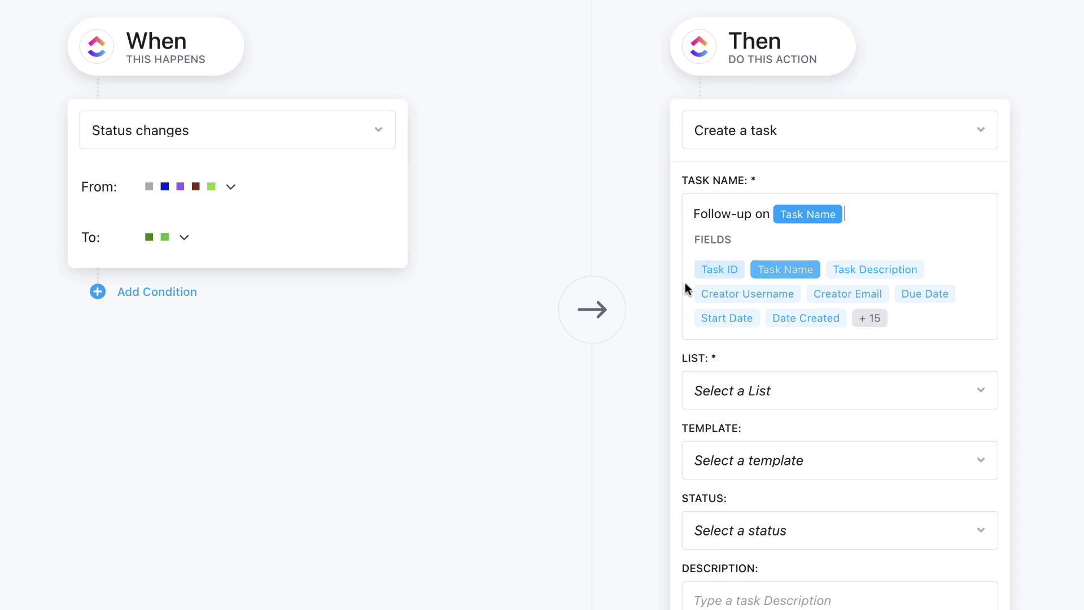
Place the new task in the Work > Video Production list
scroll(725, 372, "down", 1)
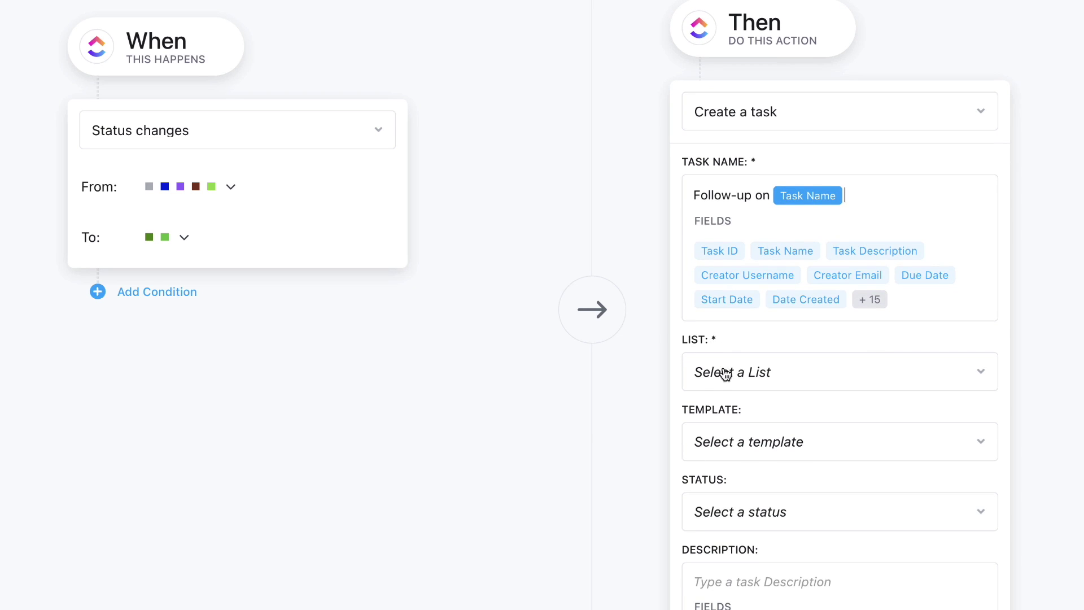
left_click(760, 379)
left_click(697, 494)
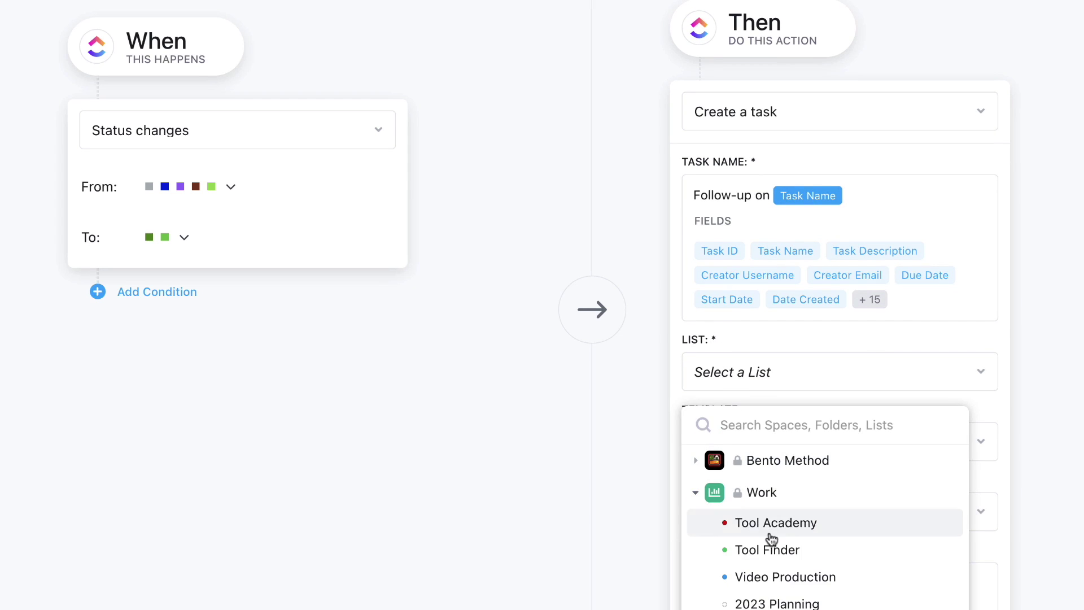
left_click(796, 577)
scroll(791, 508, "down", 2)
scroll(787, 499, "down", 2)
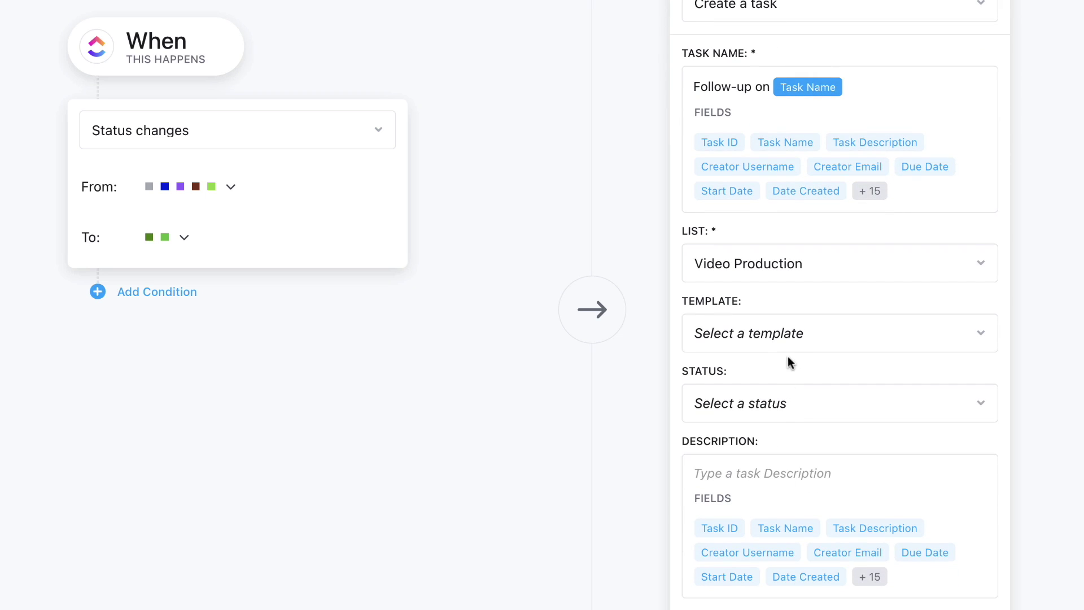
Give the follow-up task the REVIEW status
left_click(773, 412)
left_click(734, 586)
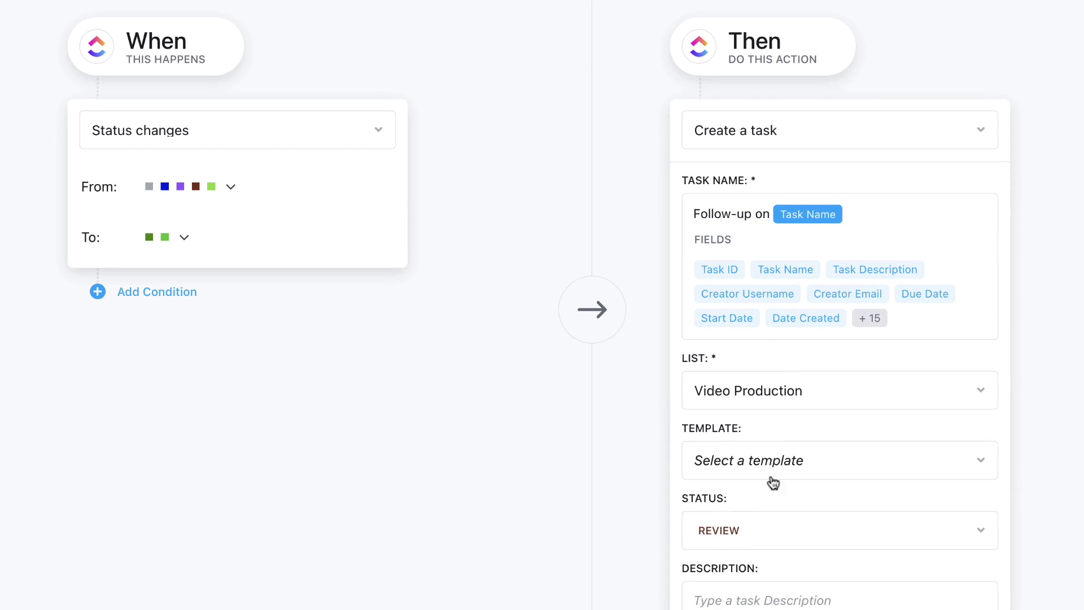
scroll(721, 528, "down", 3)
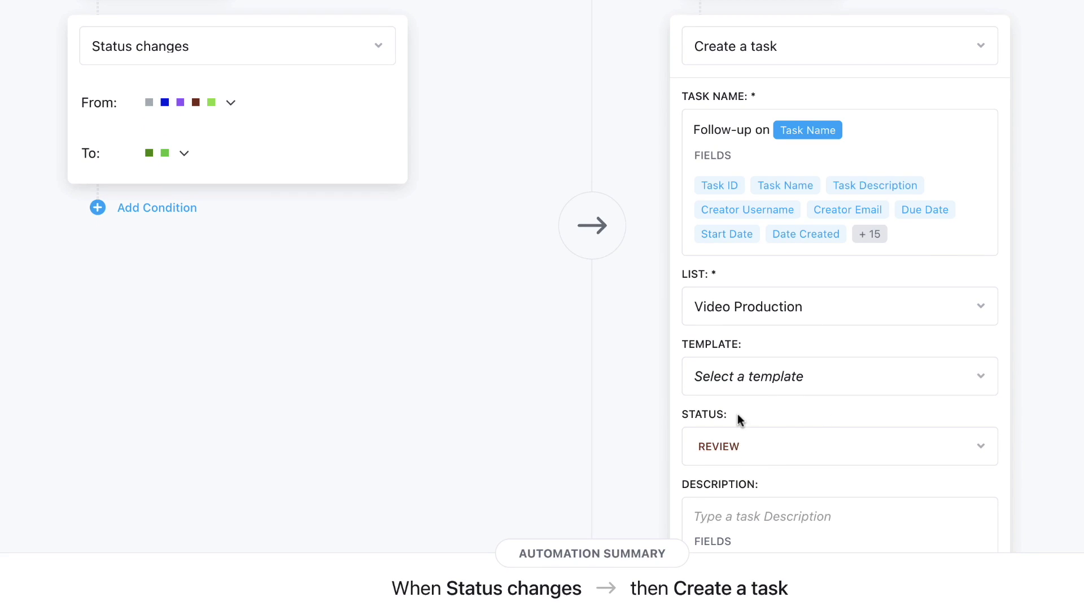
scroll(714, 430, "down", 3)
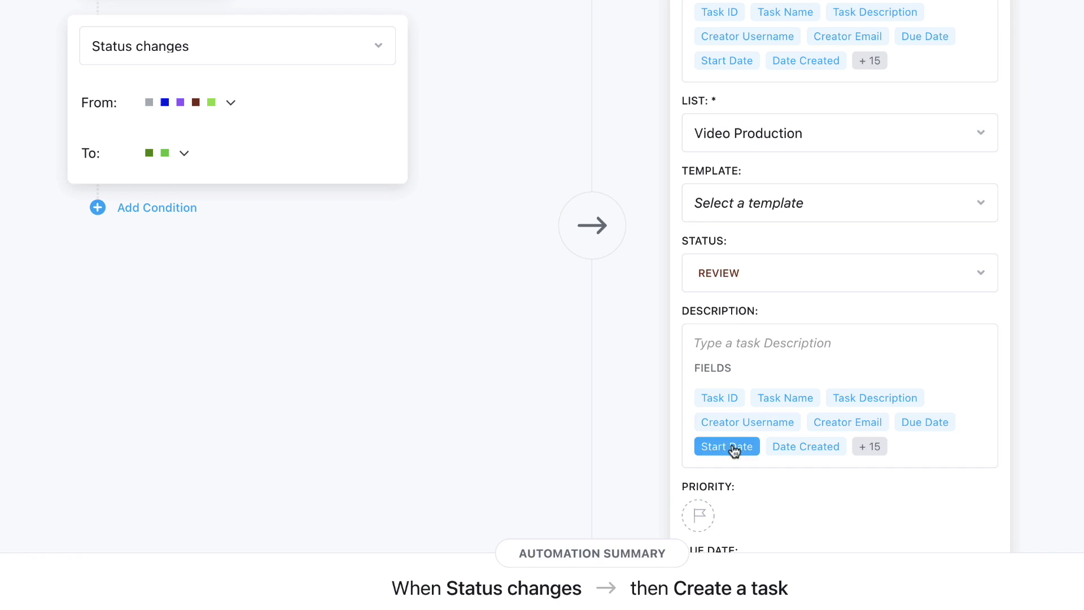
scroll(786, 421, "down", 1)
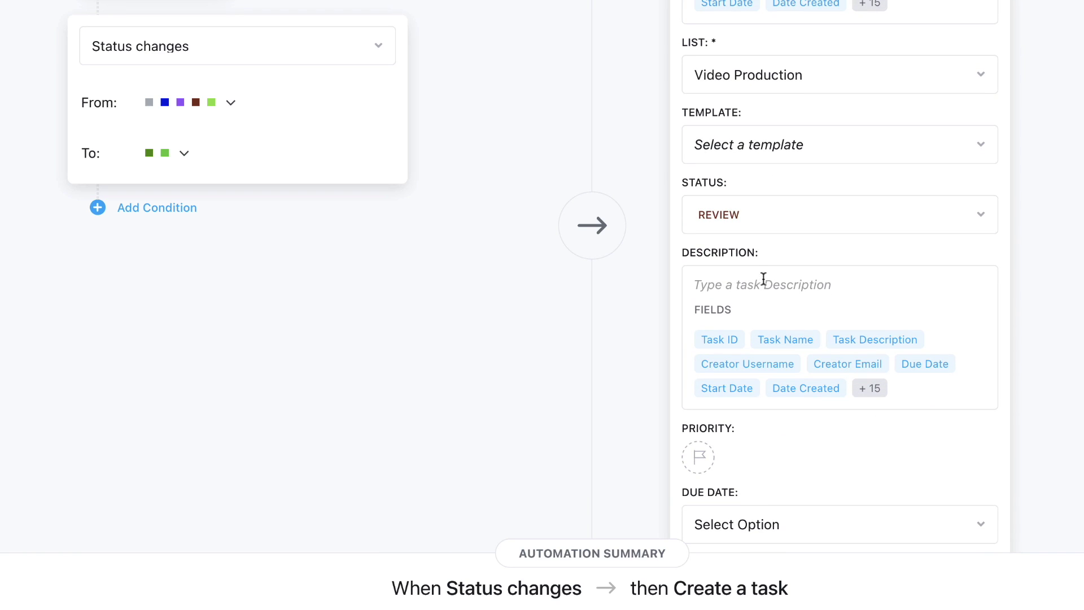
Fill the description with the Task Description field, then the URL field on a new line
left_click(842, 339)
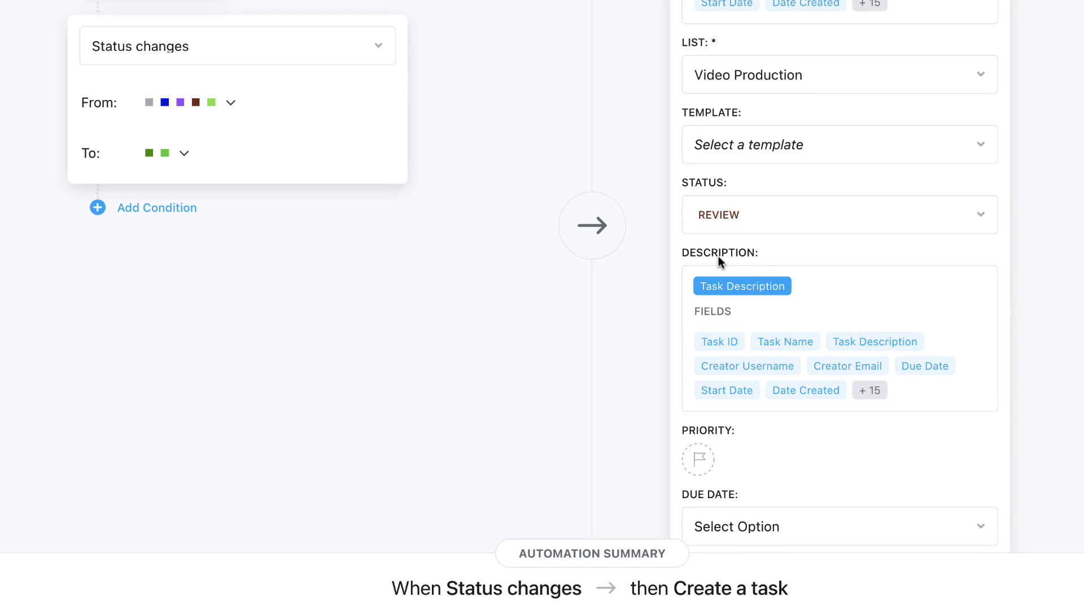
left_click(870, 390)
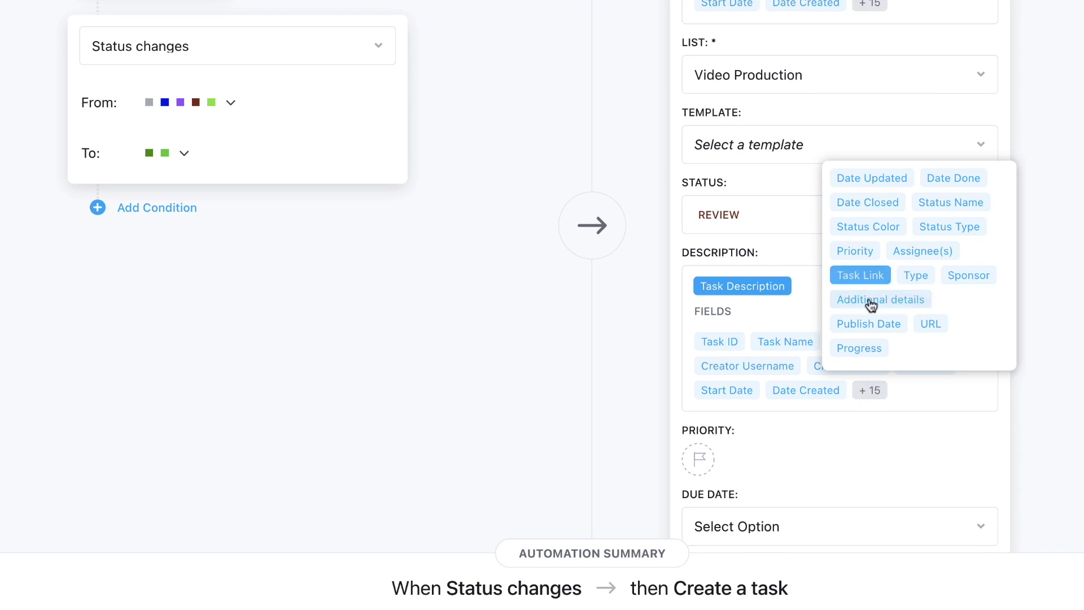
left_click(802, 285)
key("Return")
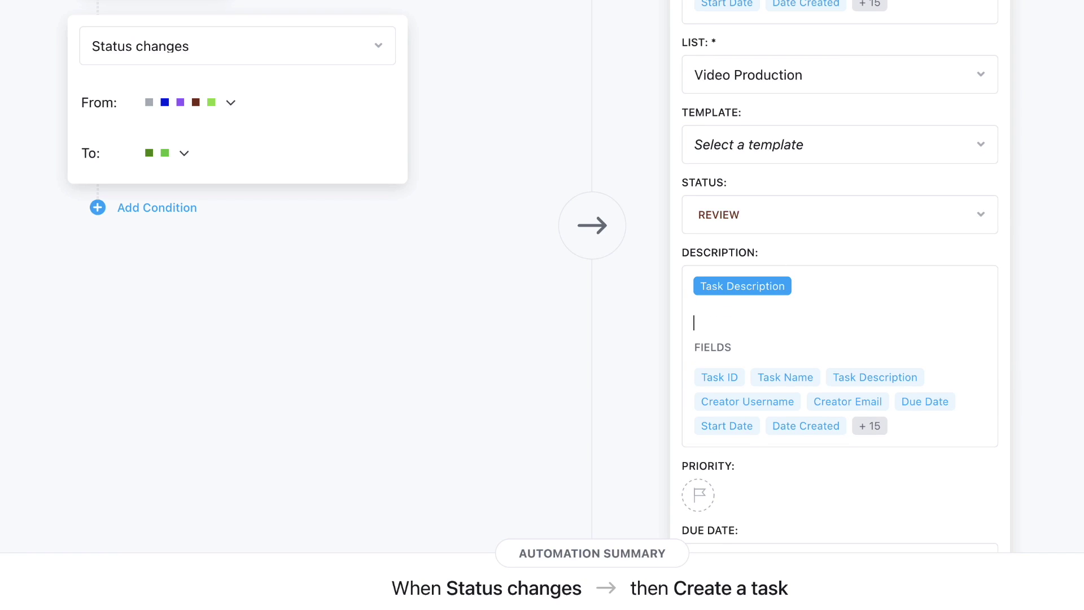
left_click(872, 425)
left_click(929, 357)
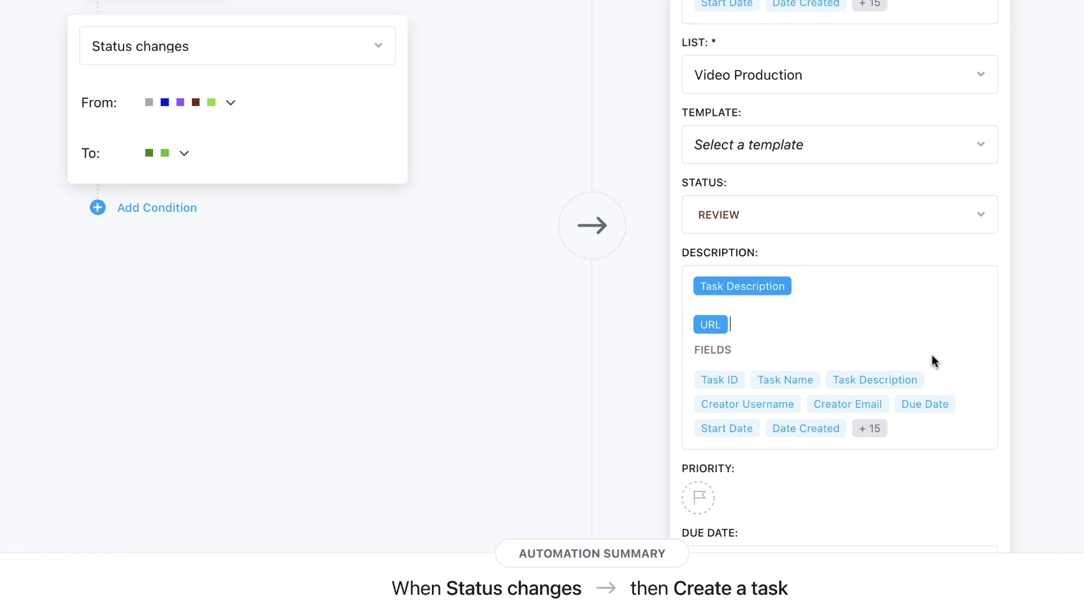
left_click(872, 428)
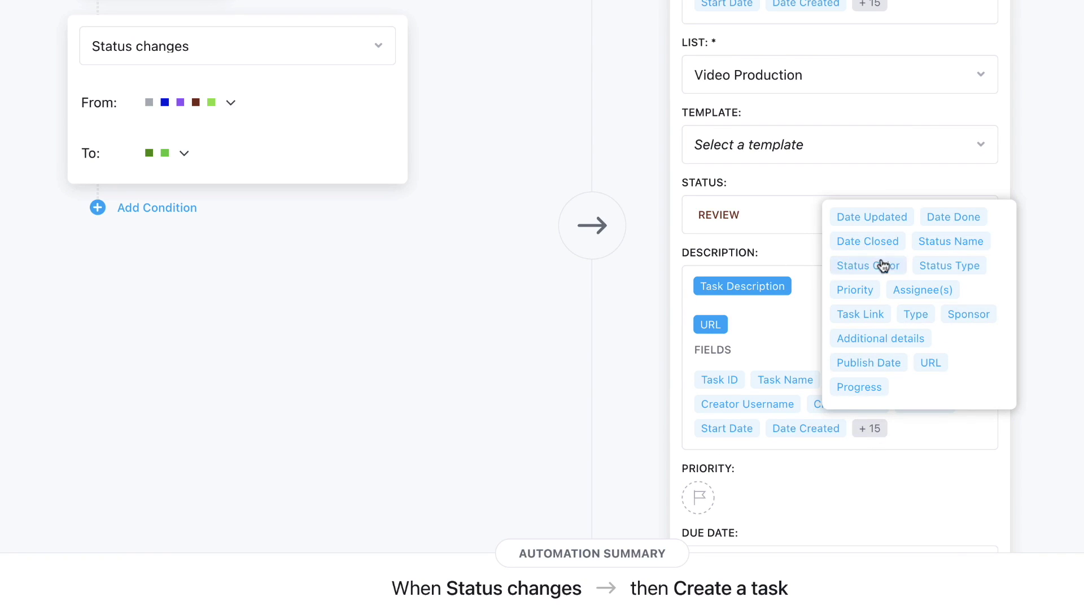
Add the Assignee(s) field to the description and set the priority to Low
left_click(919, 291)
scroll(798, 474, "down", 5)
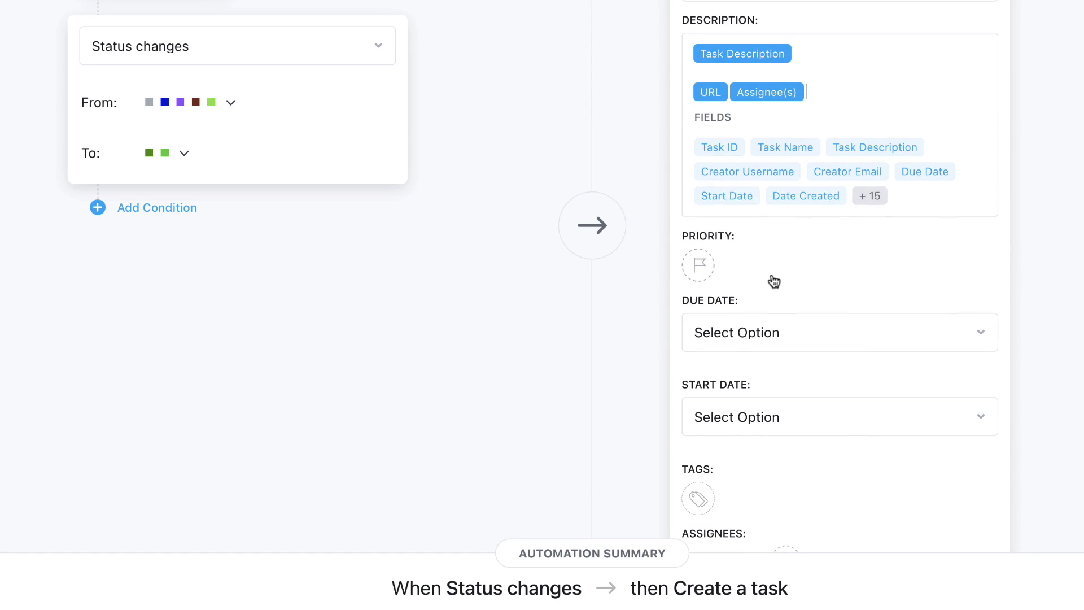
left_click(707, 258)
left_click(759, 432)
Set the due date to days after the trigger date and assign the task to yourself
scroll(753, 384, "down", 3)
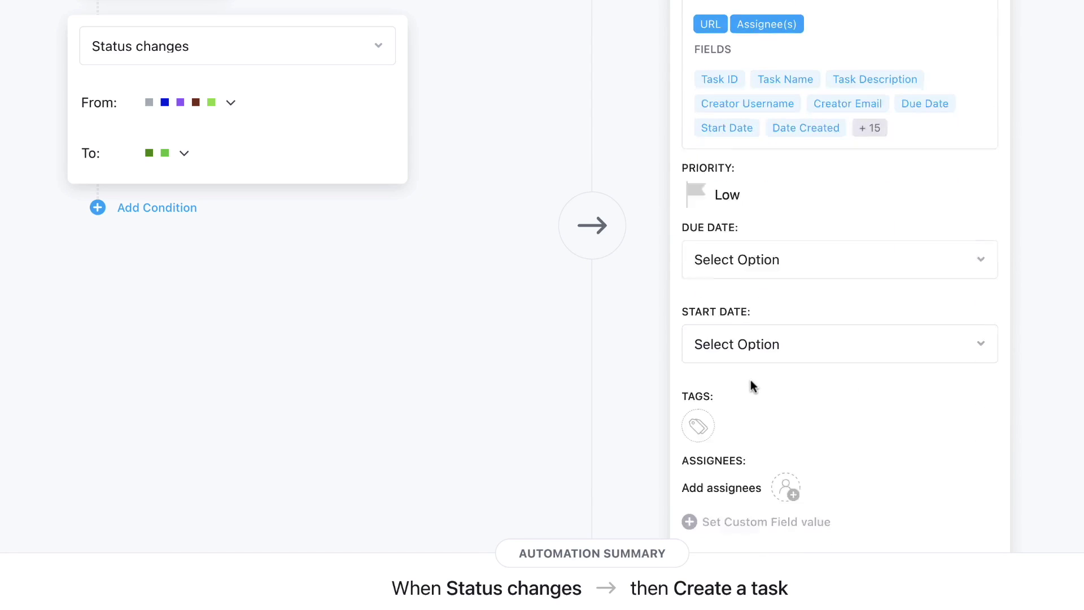
left_click(774, 216)
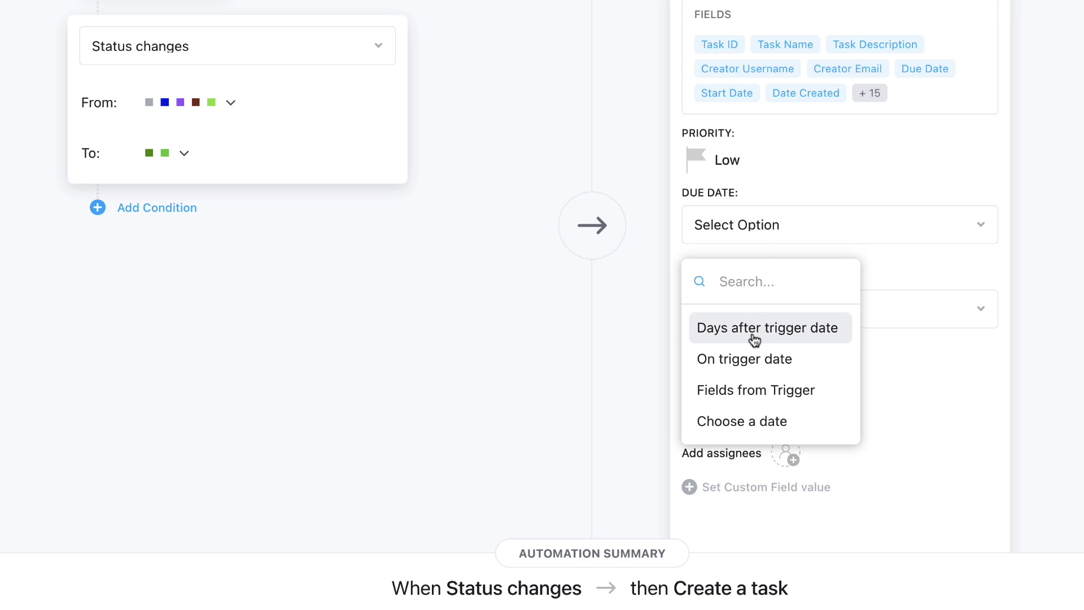
left_click(755, 338)
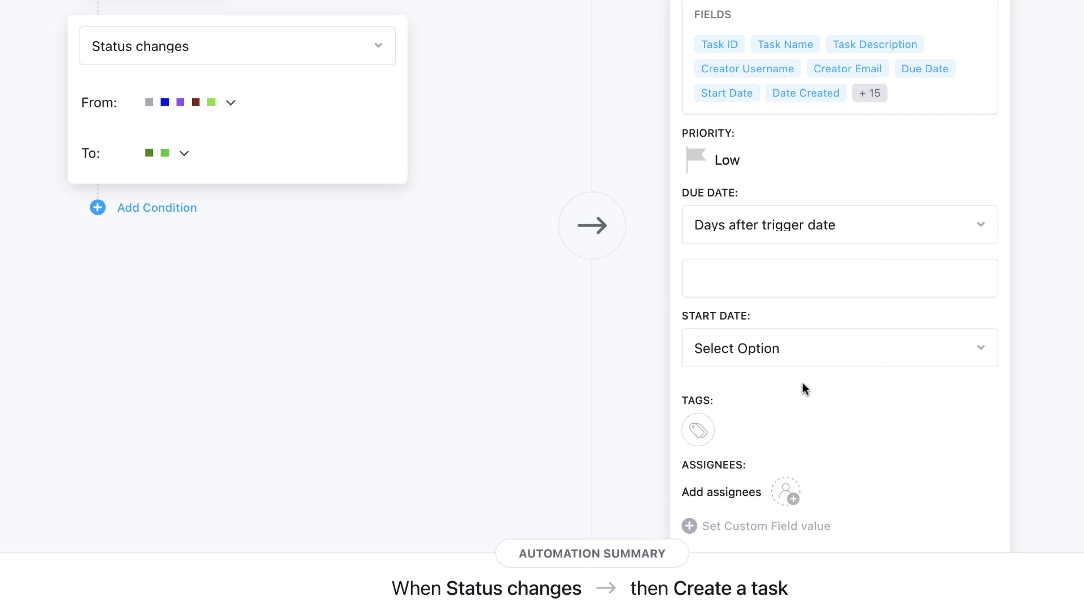
scroll(740, 484, "down", 3)
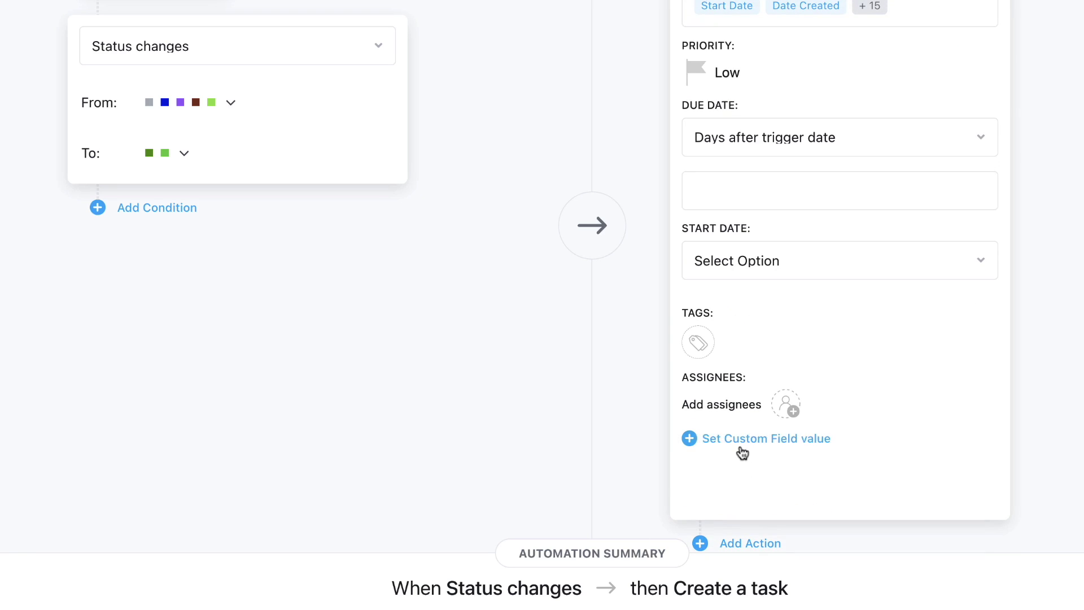
left_click(786, 370)
left_click(767, 435)
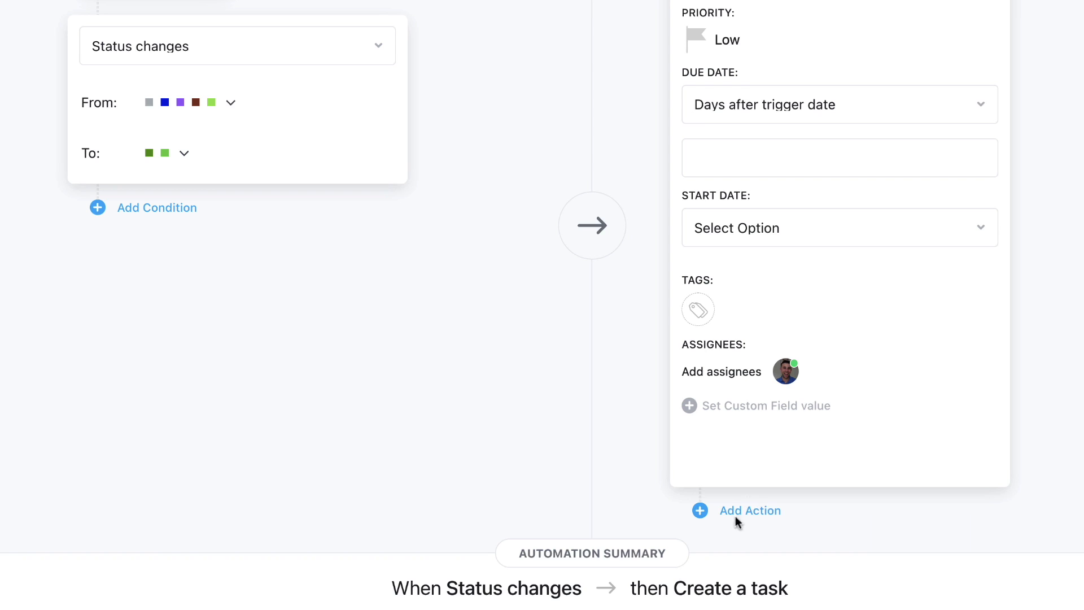
scroll(655, 584, "down", 2)
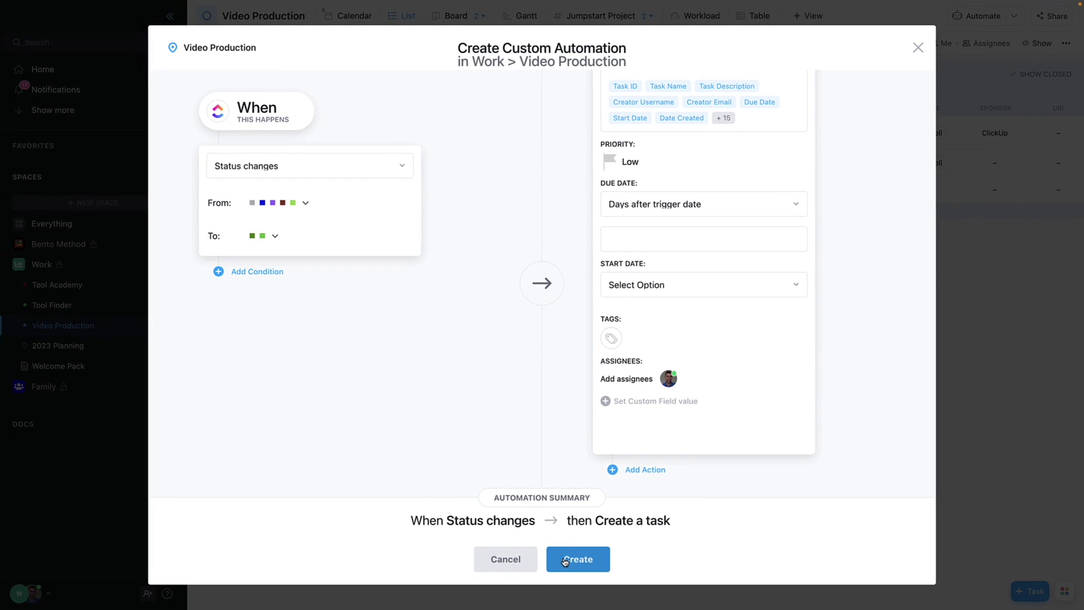
Create the 'When Status changes then Create a task' automation and check it under Manage
left_click(565, 559)
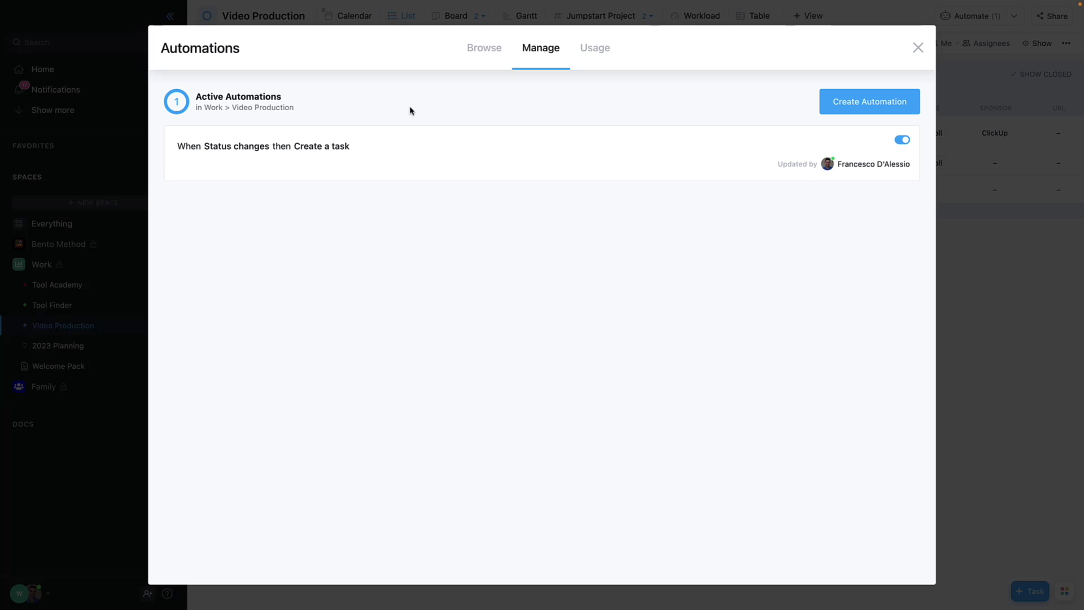
mouse_move(206, 170)
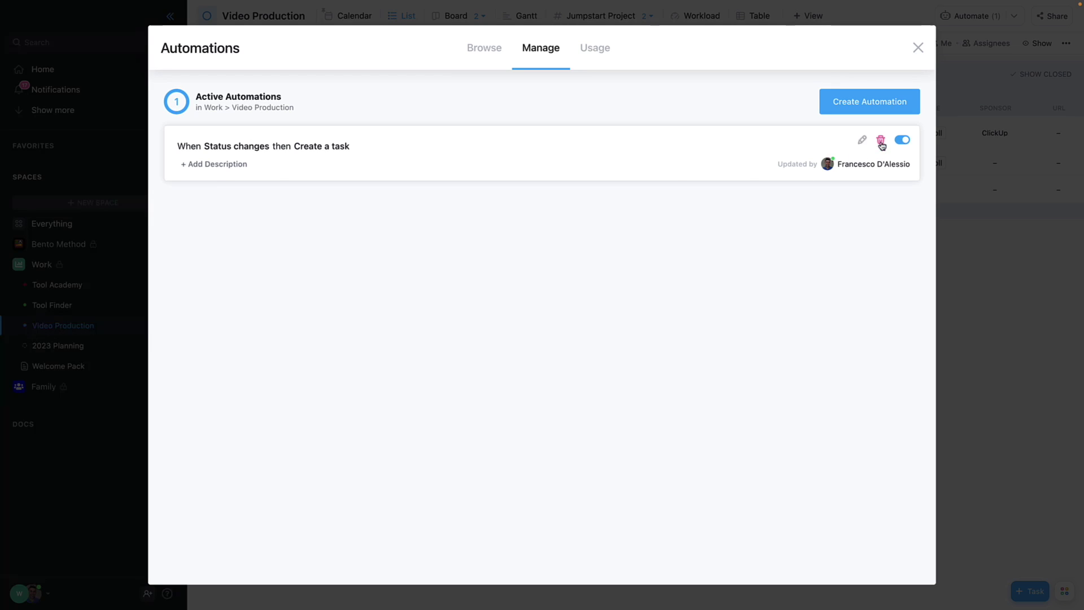
Close Automations and set Acme Company: Documentary to PUBLISHED, triggering the REVIEW follow-up task
left_click(918, 48)
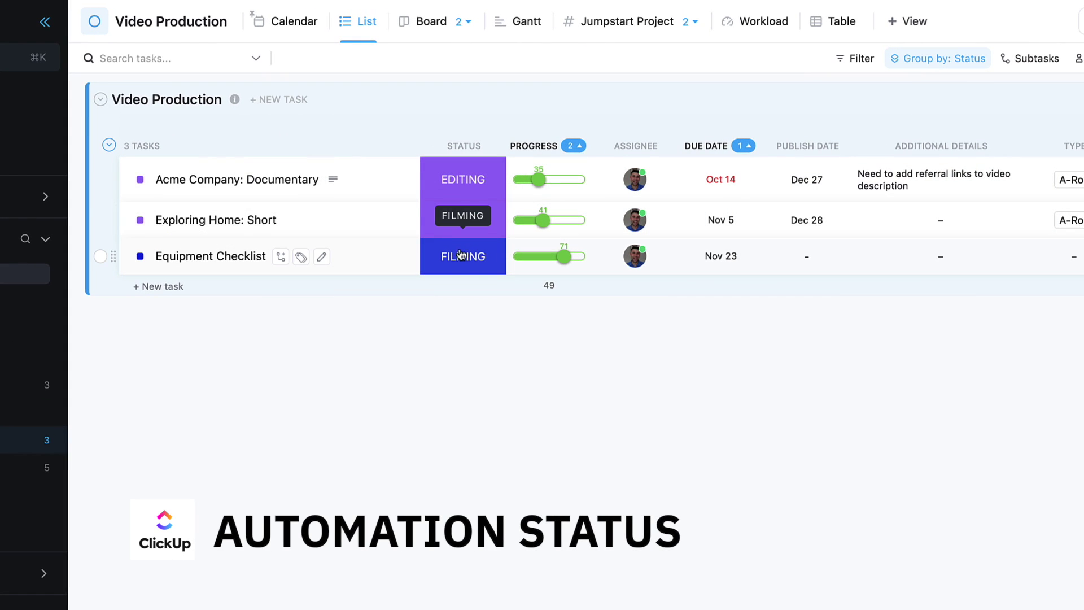
left_click(468, 182)
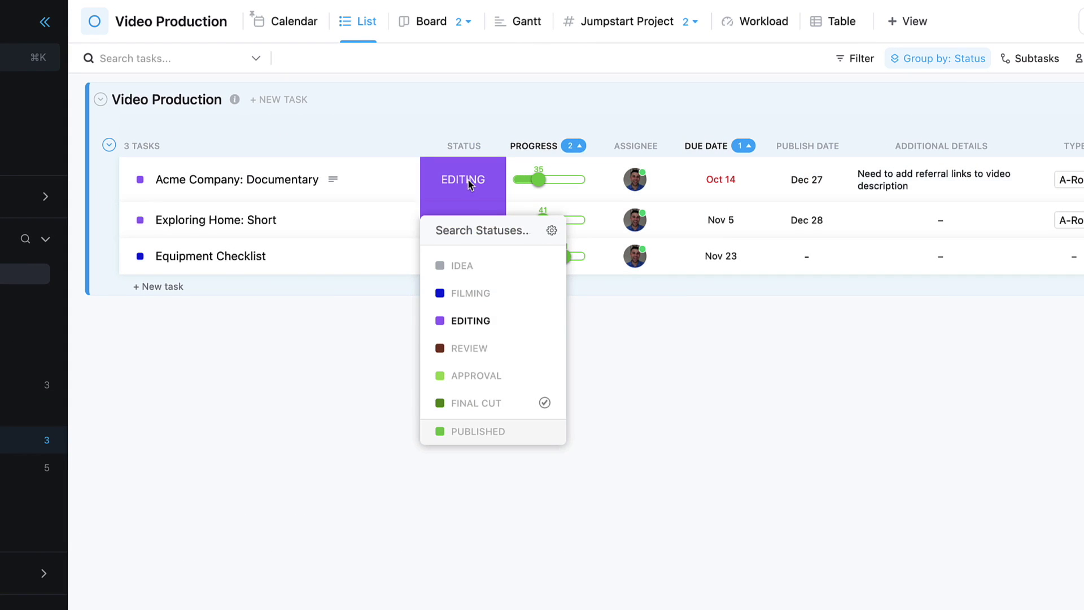
left_click(469, 431)
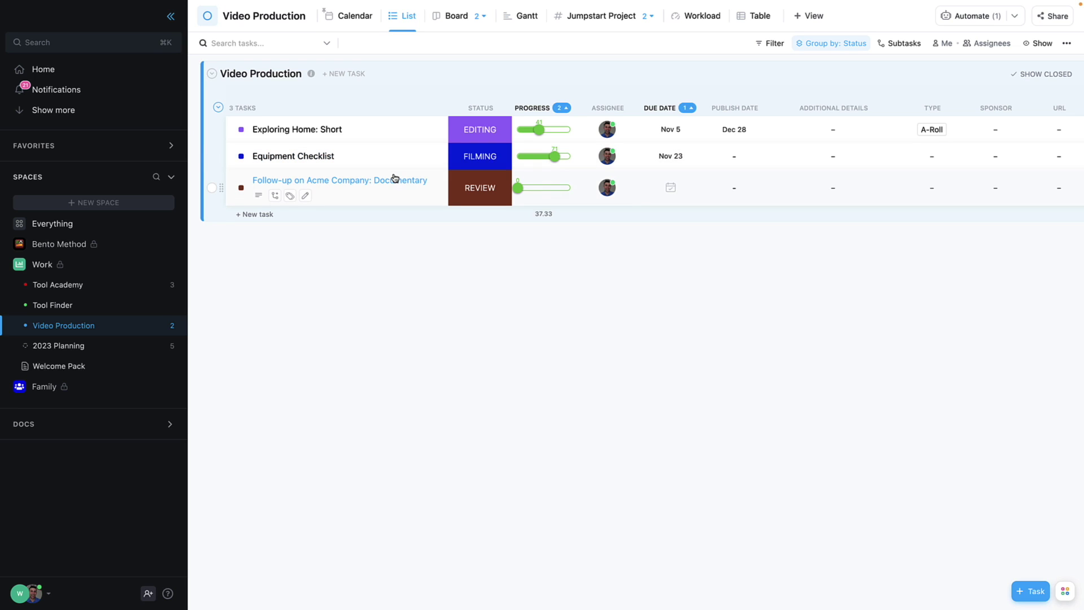
Reopen Automate > Add Automation and scroll through the Move category templates
left_click(973, 18)
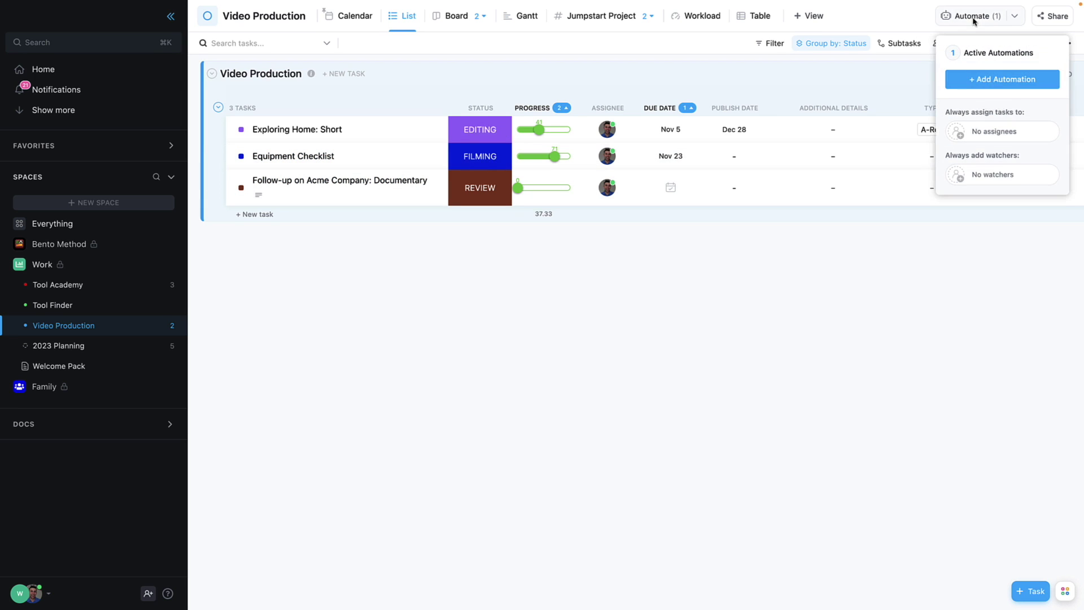
left_click(1014, 75)
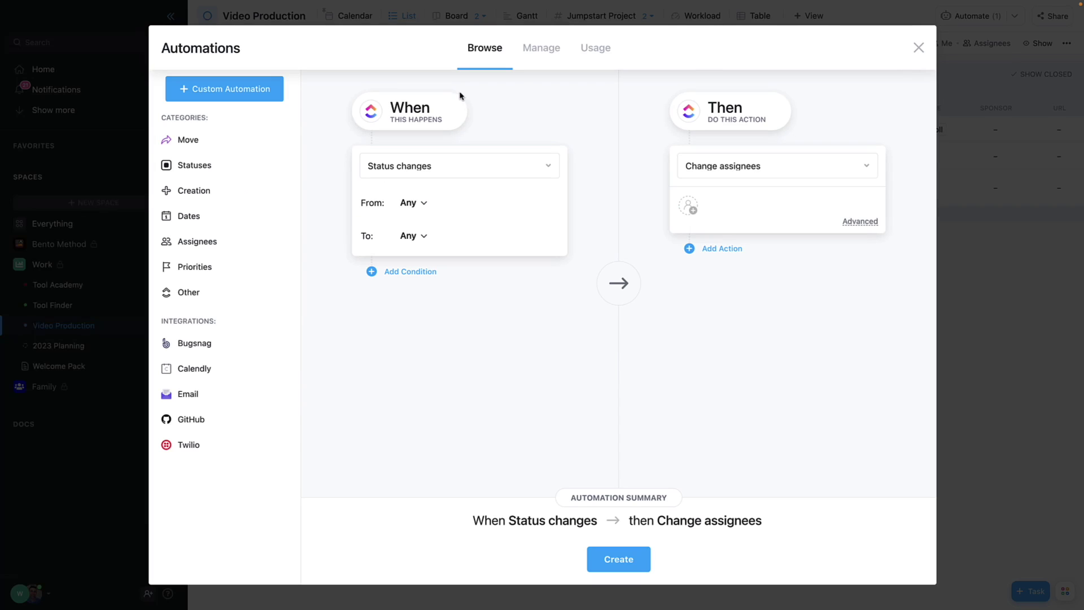
left_click(222, 148)
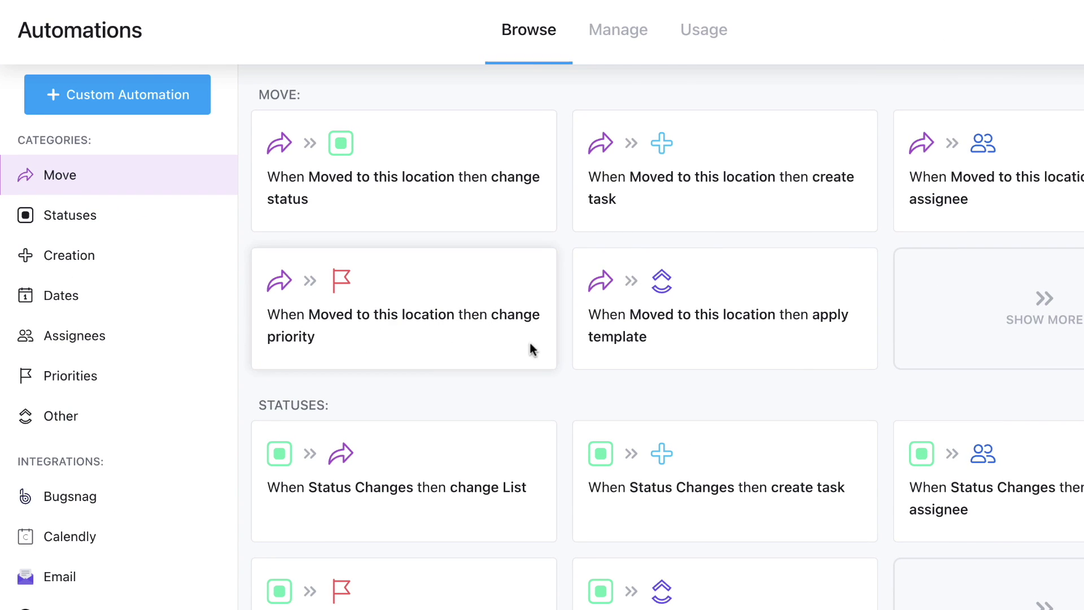
scroll(533, 401, "down", 5)
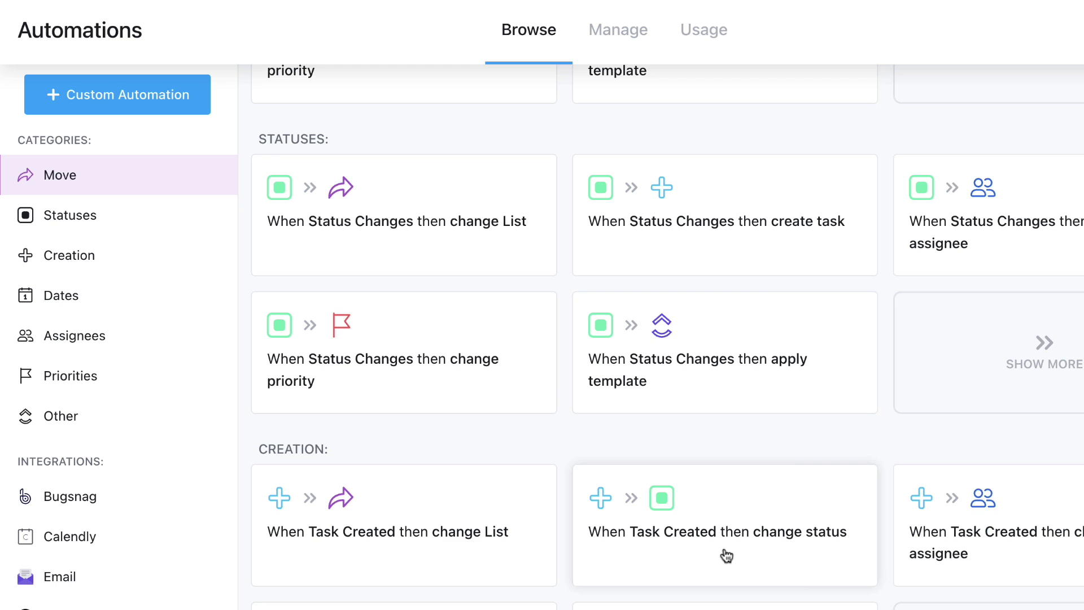
scroll(724, 554, "down", 5)
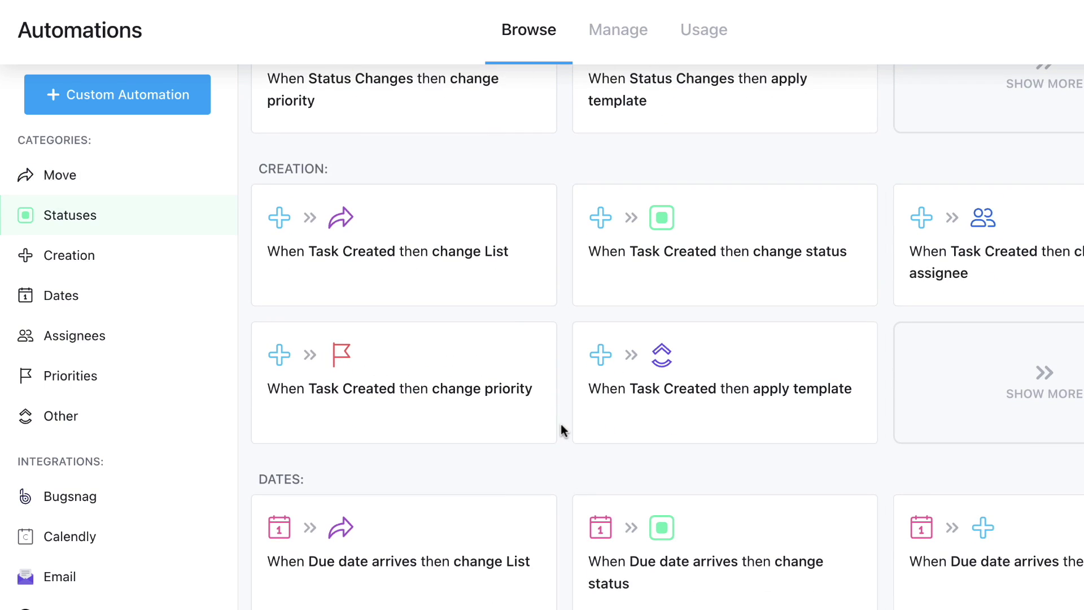